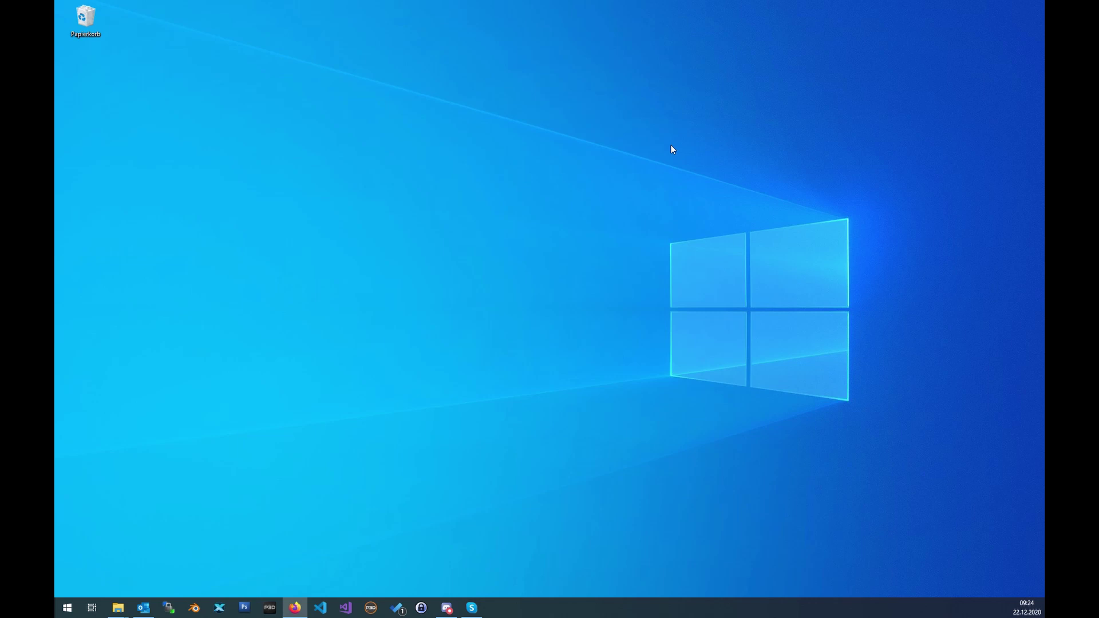
# Step: Drag in and maximize the Firefox window showing the Honeycomb Aeronautical homepage
pyautogui.moveTo(69, 155); pyautogui.dragTo(525, 1)
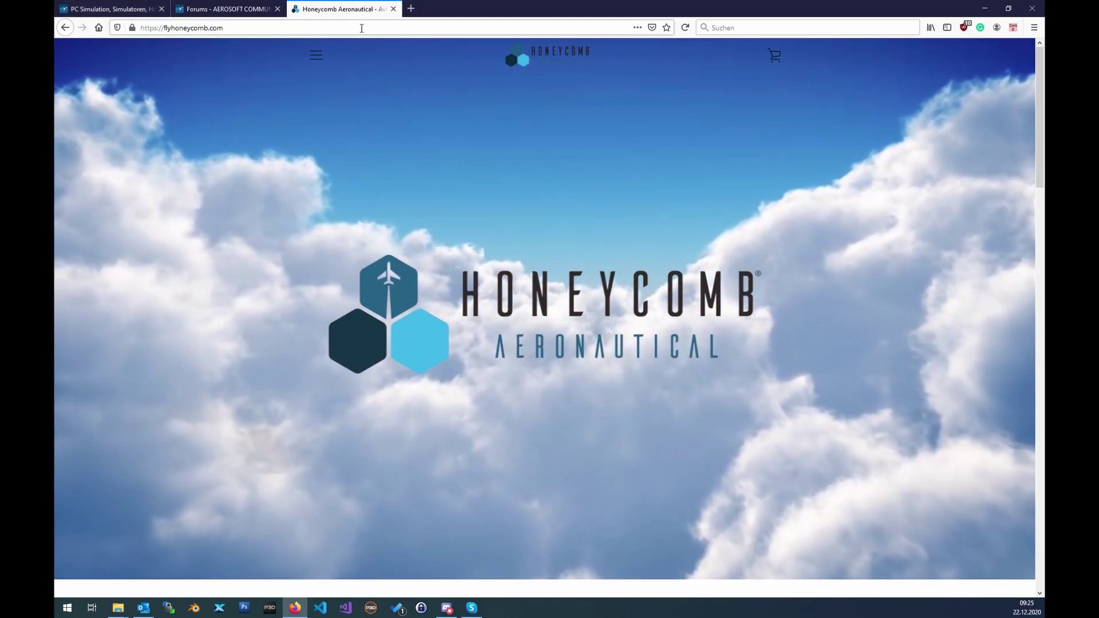
# Step: Search the Aerosoft shop for 'honeycomb' and open the Honeycomb - Alpha Flight Controls page
pyautogui.click(108, 8)
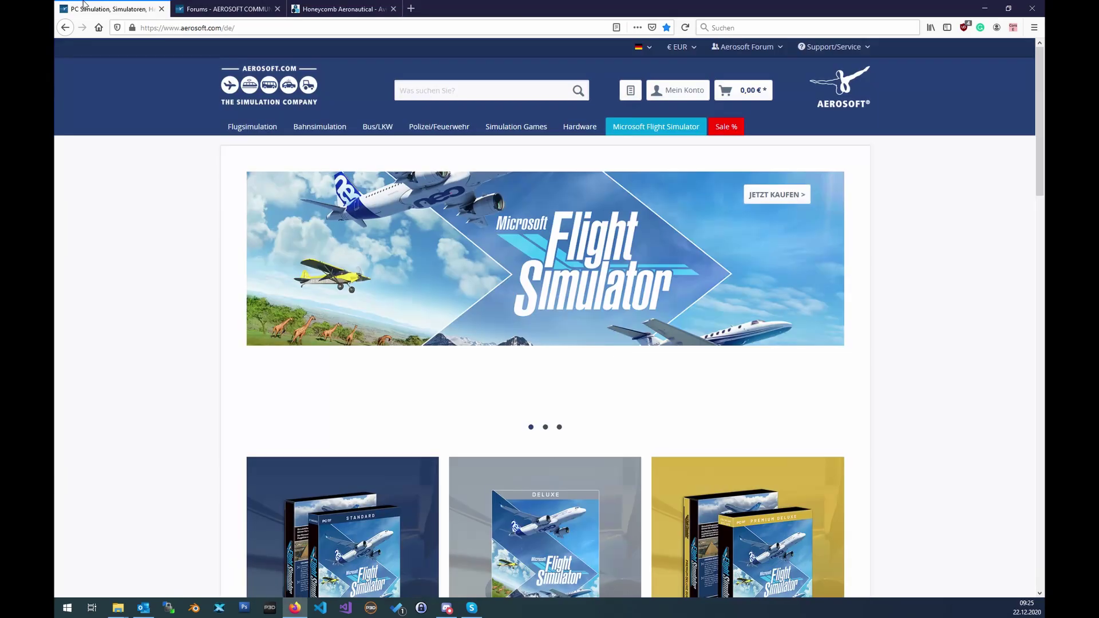
pyautogui.click(490, 86)
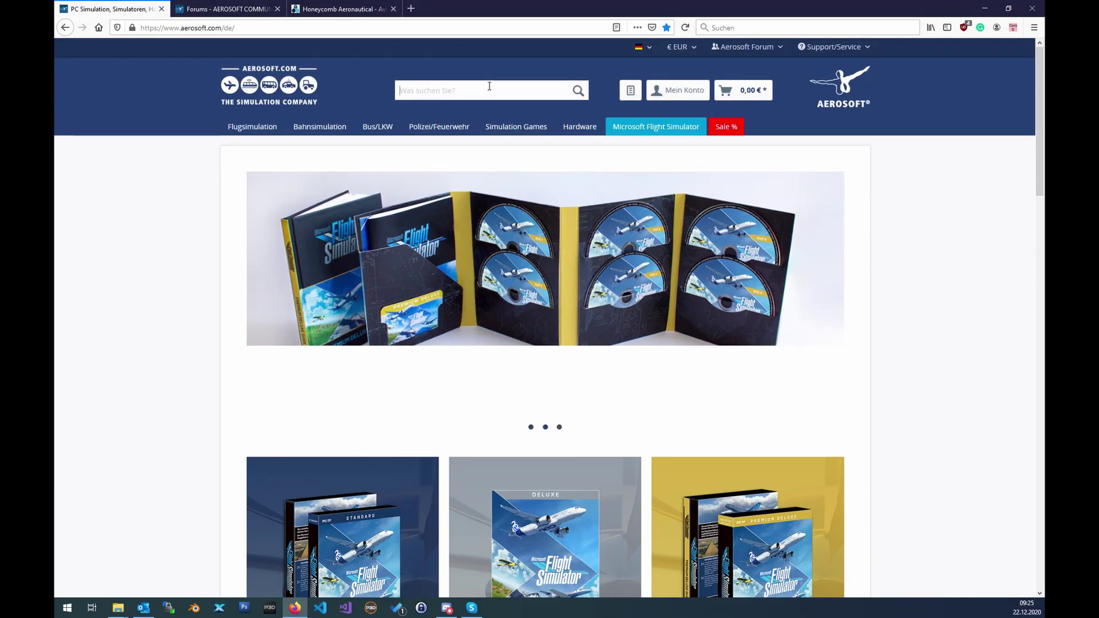
pyautogui.write('honeycomb')
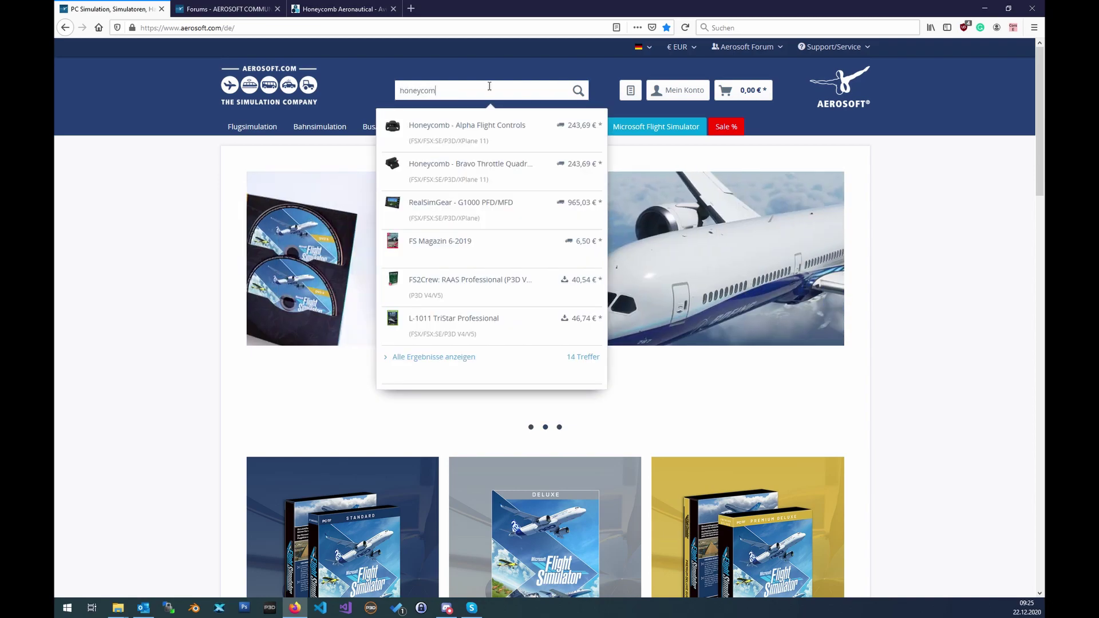
pyautogui.click(496, 131)
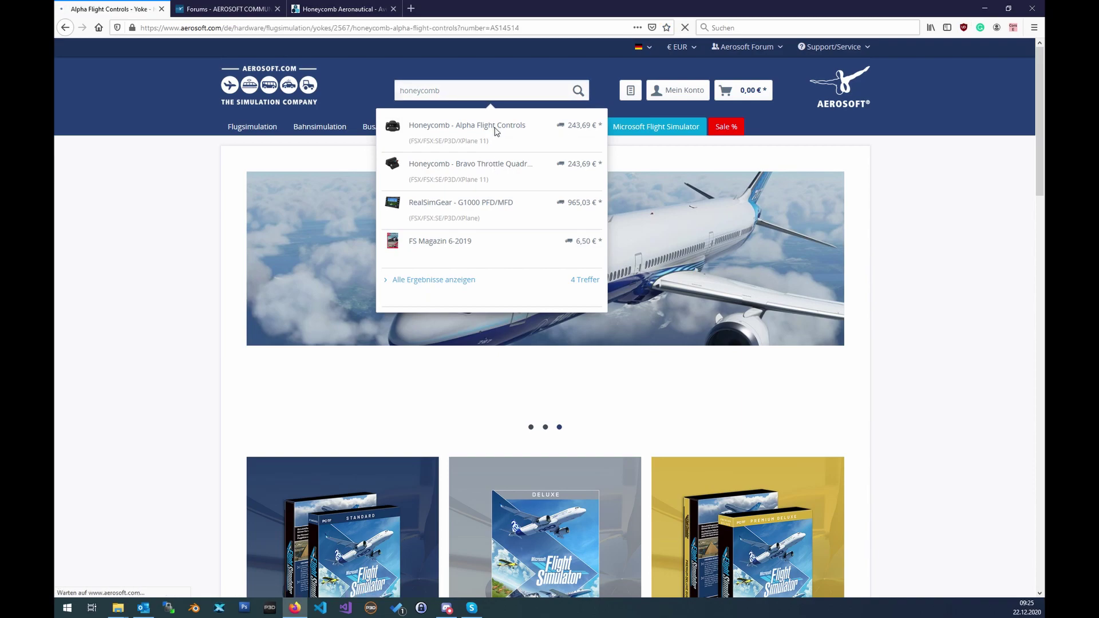
pyautogui.scroll(-5, 754, 517)
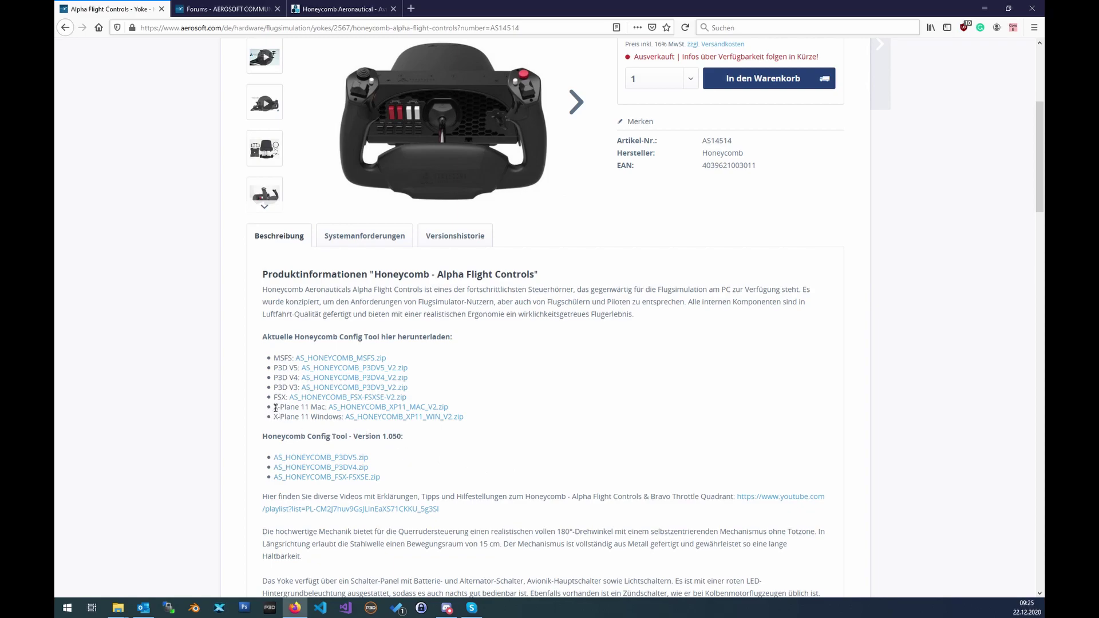
# Step: Download AS_HONEYCOMB_XP11_WIN_V2.zip and bring up the Downloads folder in Explorer
pyautogui.moveTo(275, 408); pyautogui.dragTo(322, 408)
pyautogui.moveTo(342, 417); pyautogui.dragTo(273, 418)
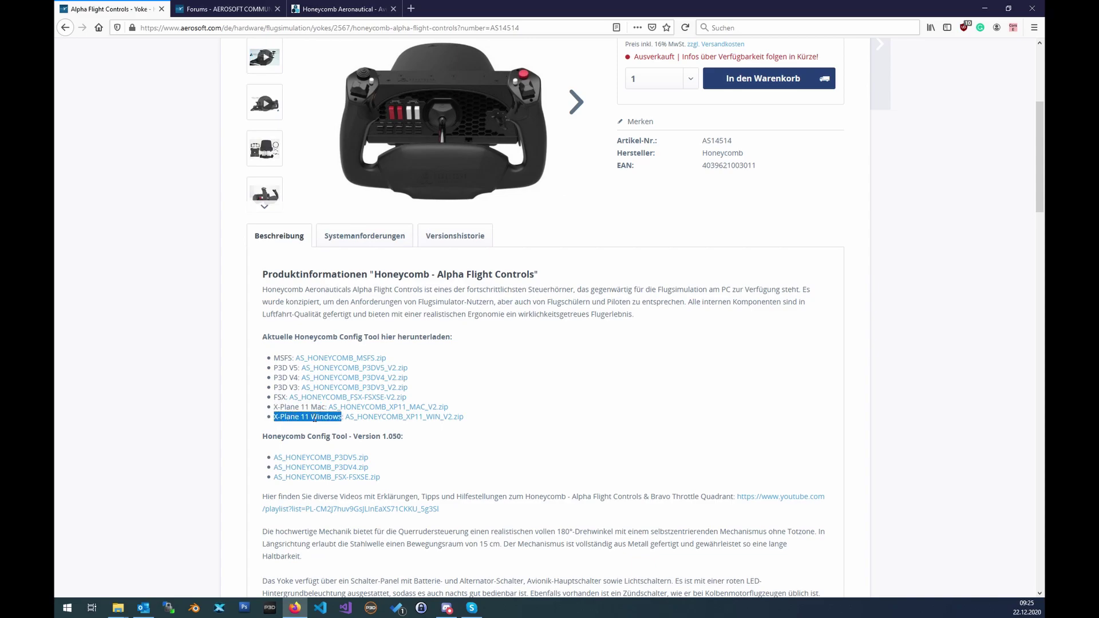
pyautogui.click(455, 422)
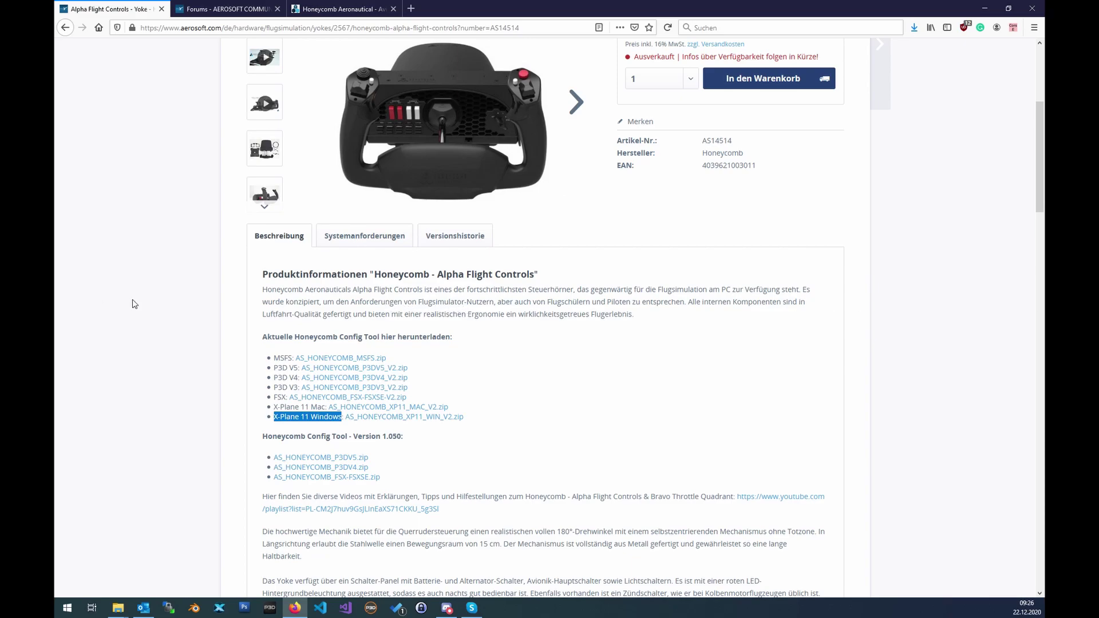
pyautogui.press('super+e')
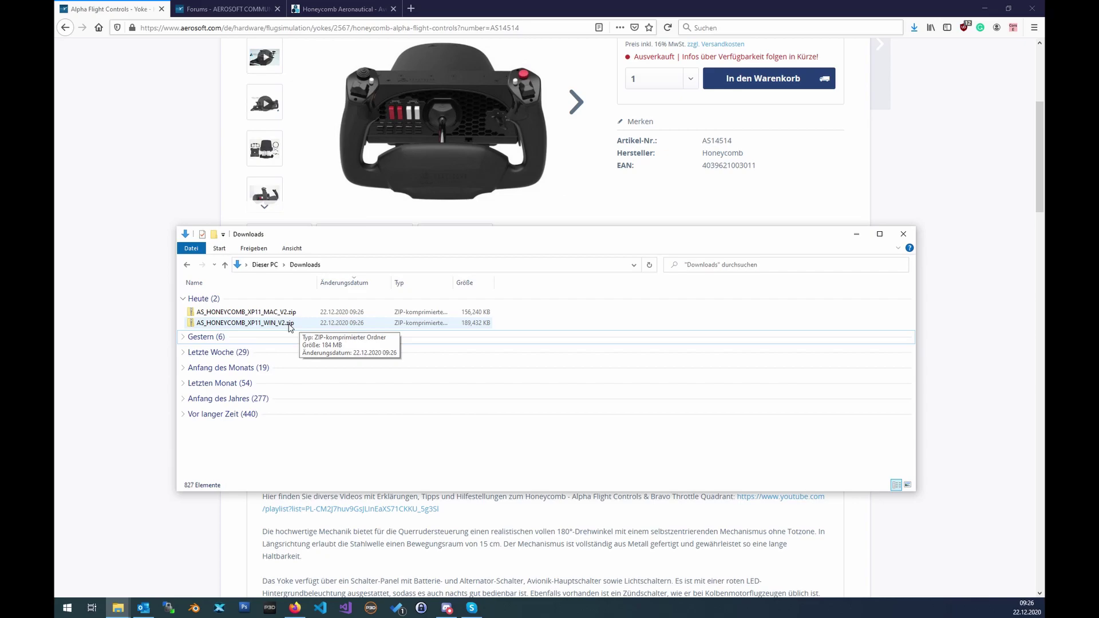
# Step: Open AS_HONEYCOMB_XP11_WIN_V2.zip and copy its Setup folder to the desktop
pyautogui.rightClick(289, 325)
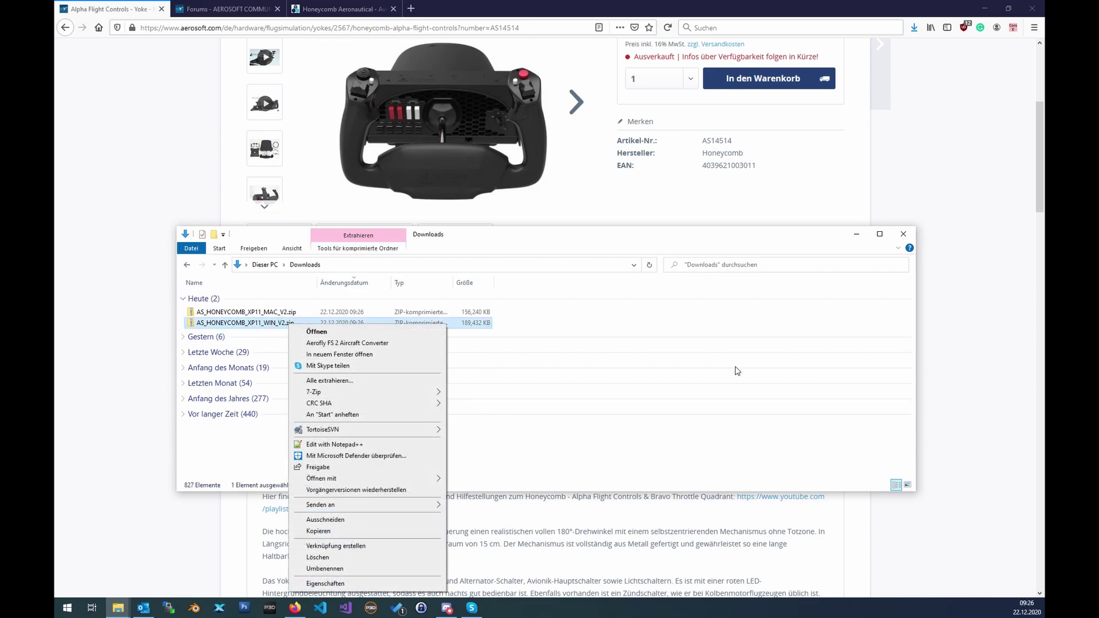
pyautogui.click(317, 331)
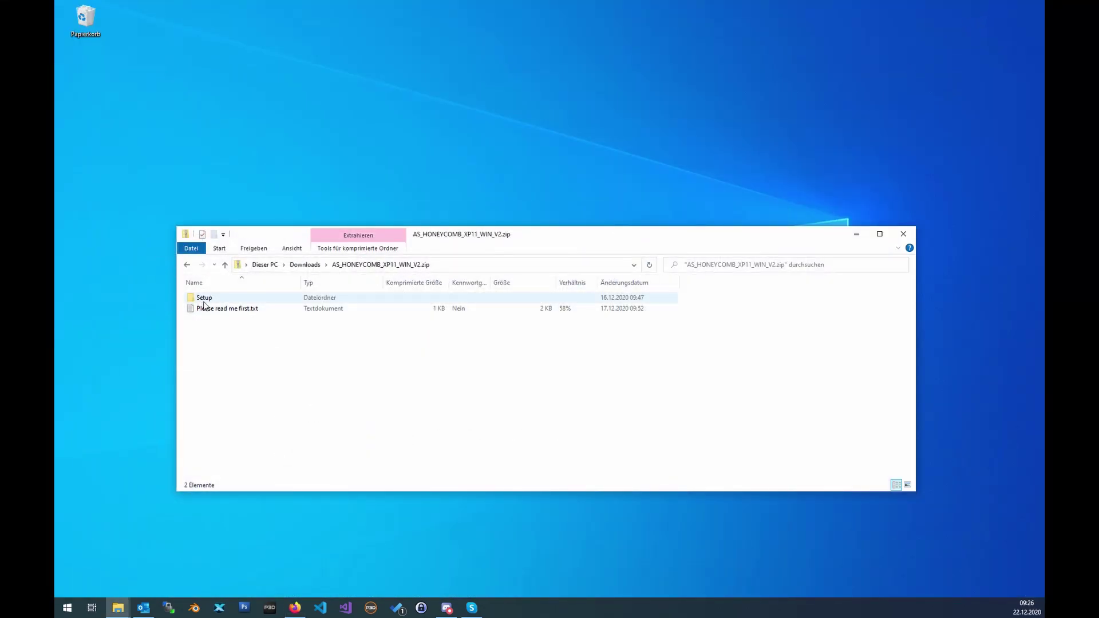
pyautogui.moveTo(204, 302); pyautogui.dragTo(576, 85)
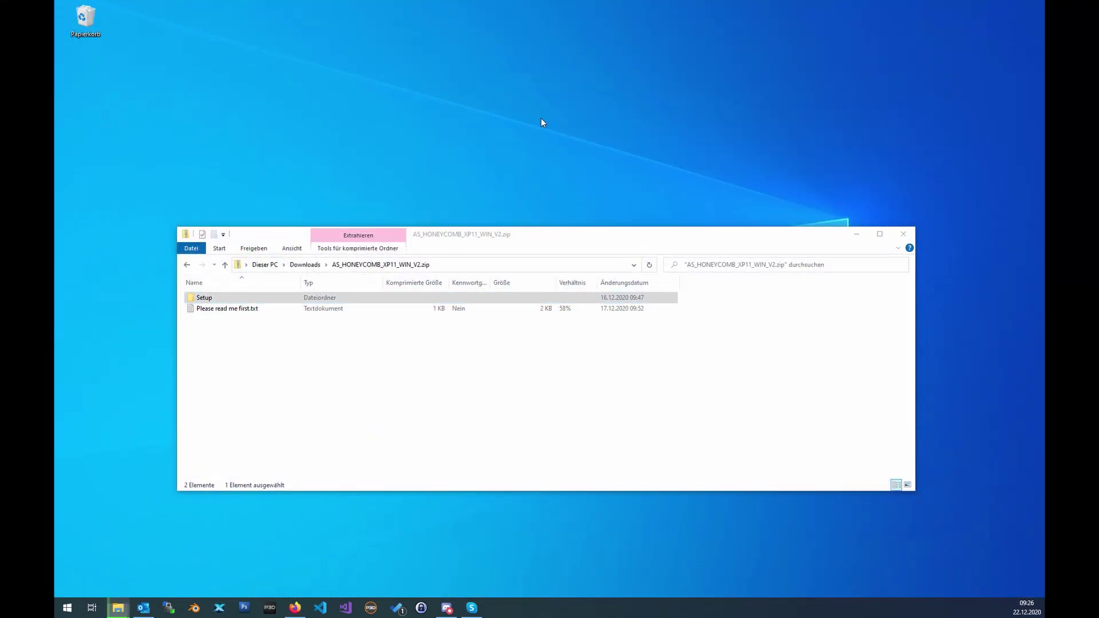
# Step: Run Setup.exe from the desktop Setup folder, bypassing SmartScreen and approving the UAC prompt
pyautogui.doubleClick(579, 70)
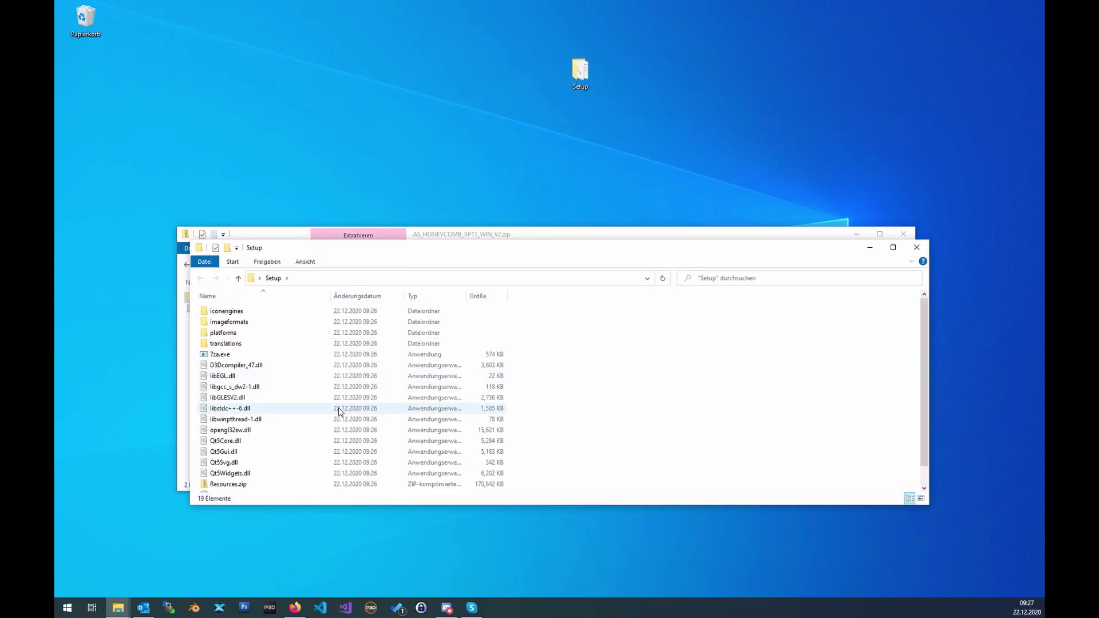
pyautogui.scroll(-1, 337, 412)
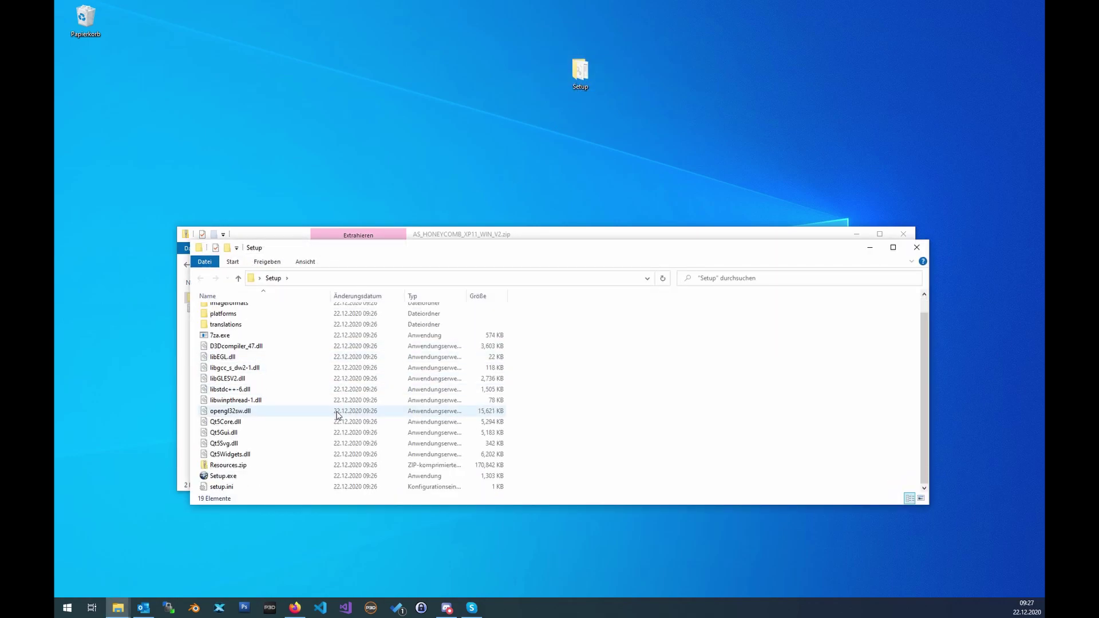
pyautogui.doubleClick(242, 478)
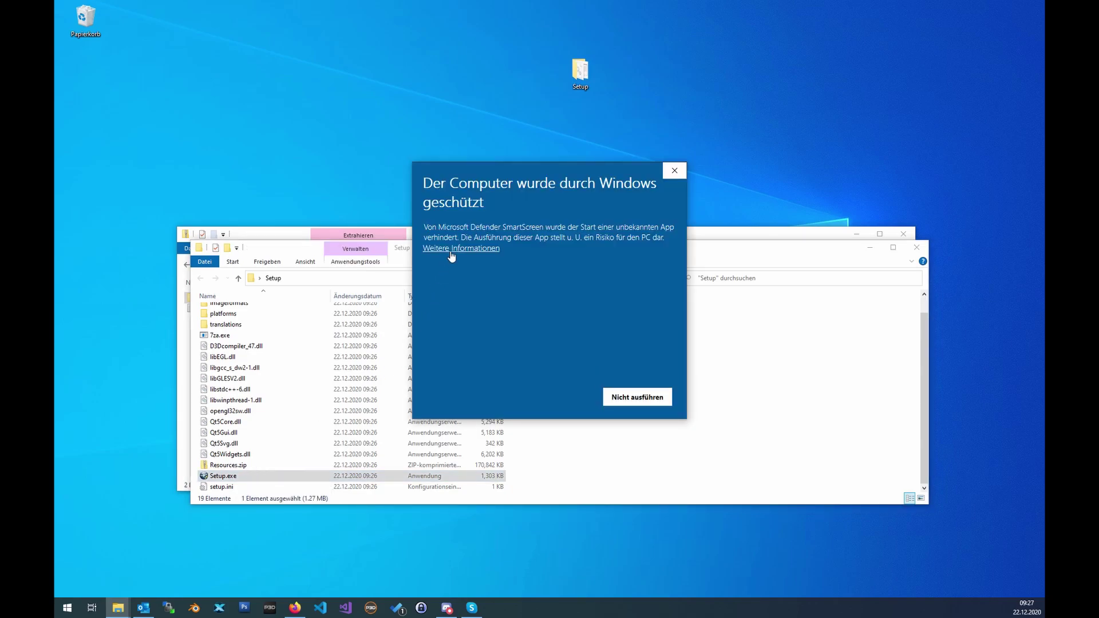
pyautogui.click(451, 251)
pyautogui.click(543, 401)
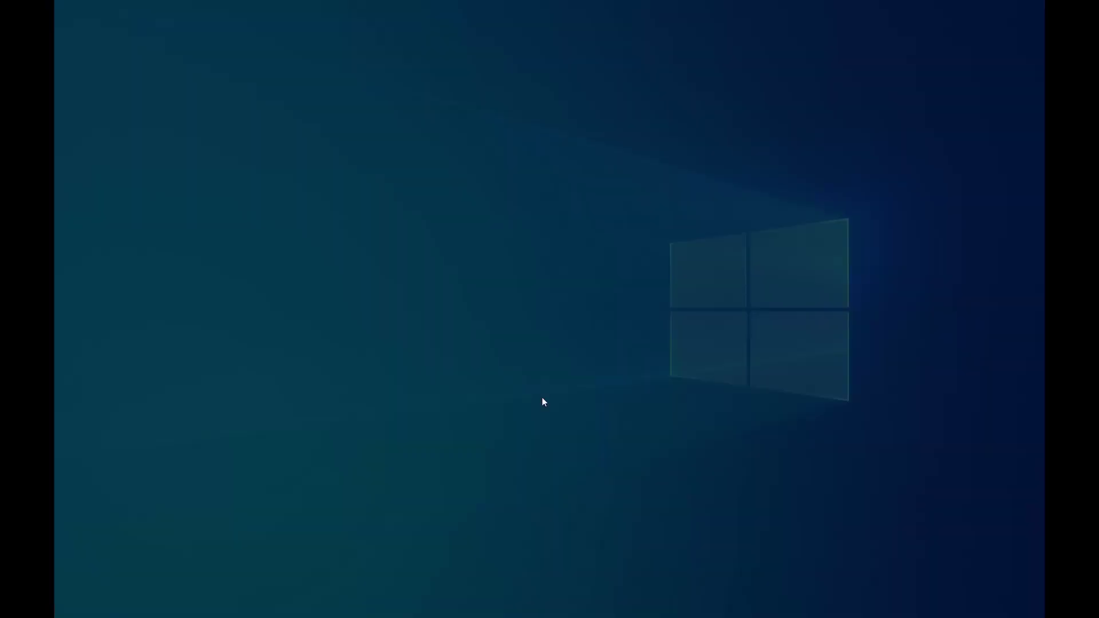
pyautogui.click(523, 382)
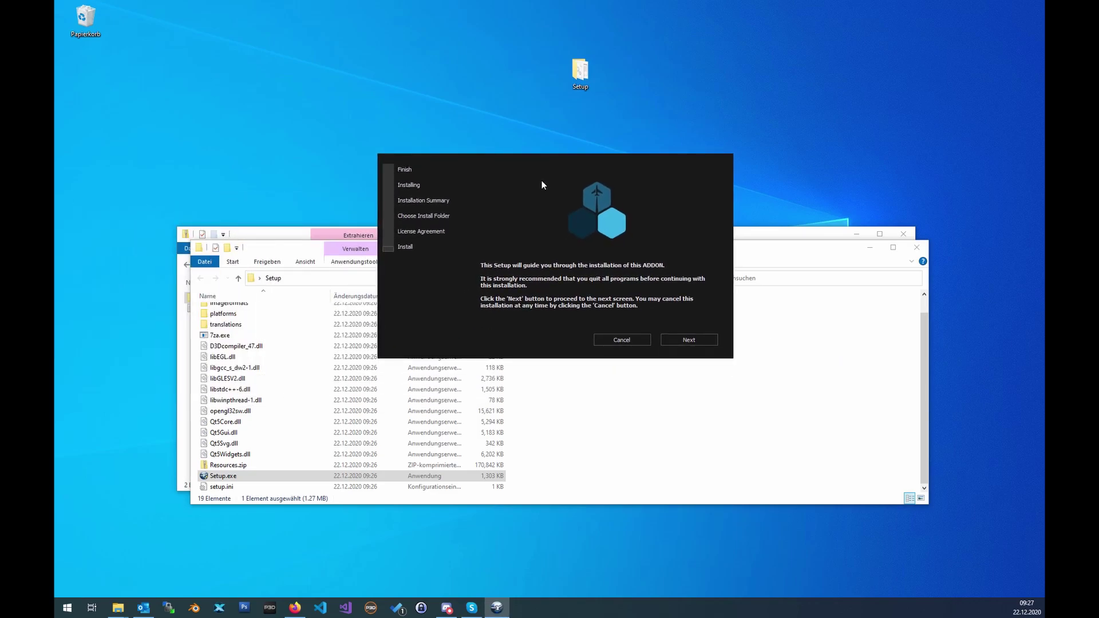
# Step: Accept the license, keep D:\Programme\X-Plane 11 as the path, then cancel at the summary
pyautogui.click(682, 339)
pyautogui.click(512, 314)
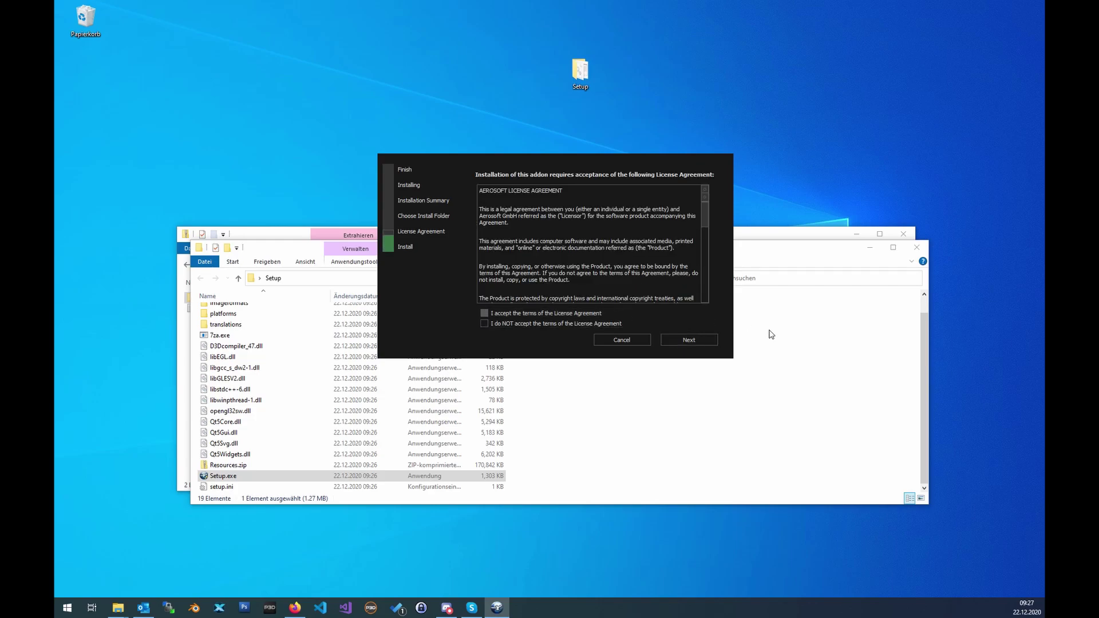
pyautogui.click(687, 340)
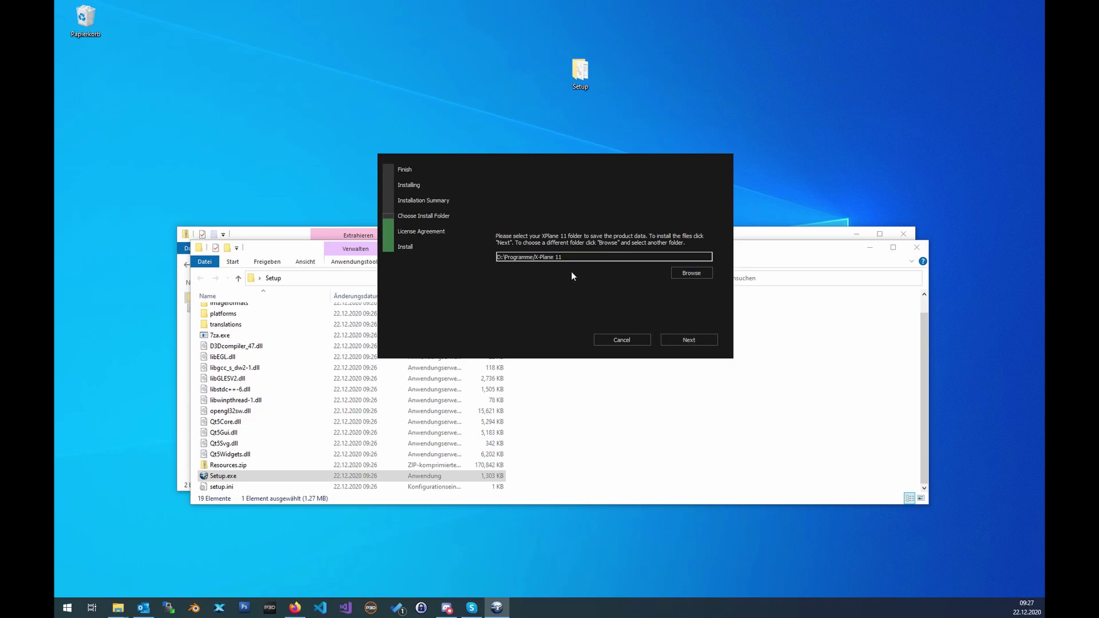
pyautogui.tripleClick(555, 258)
pyautogui.click(578, 259)
pyautogui.click(700, 340)
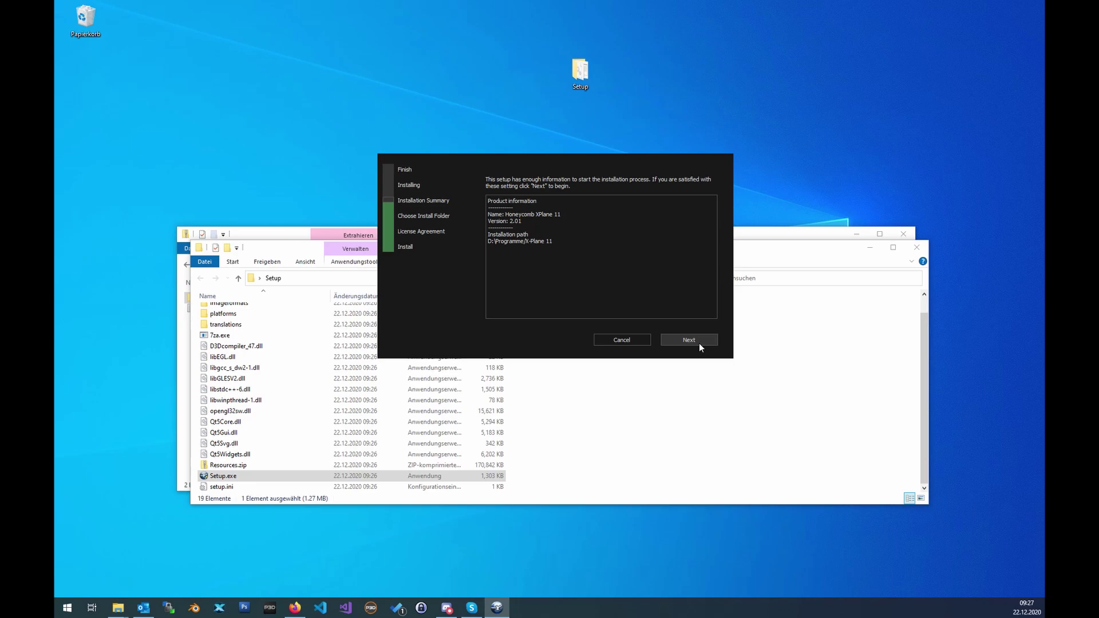
pyautogui.click(619, 341)
pyautogui.click(552, 309)
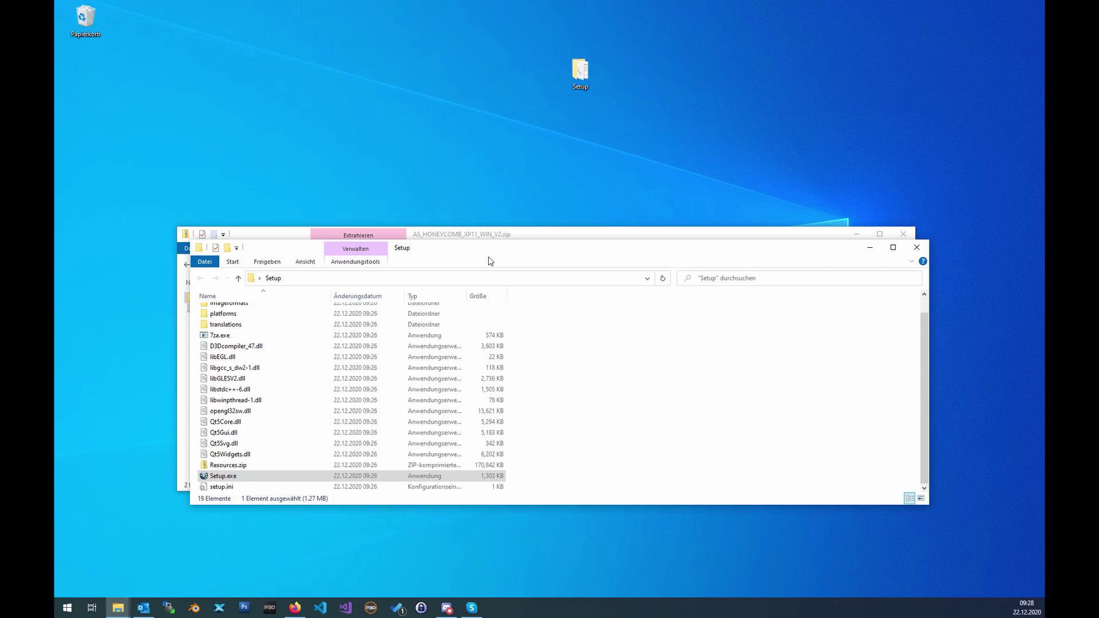
# Step: Copy the AS_HONEYCOMB_XP11_MAC_V2 folder from the Mac zip to the desktop and open its Resources
pyautogui.click(468, 237)
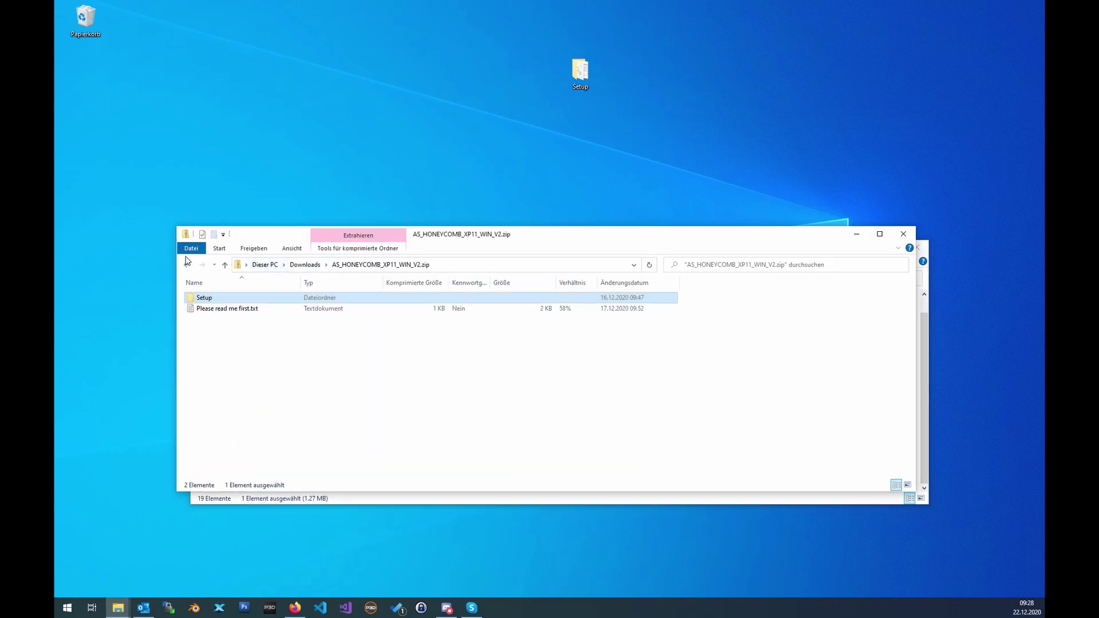
pyautogui.click(309, 265)
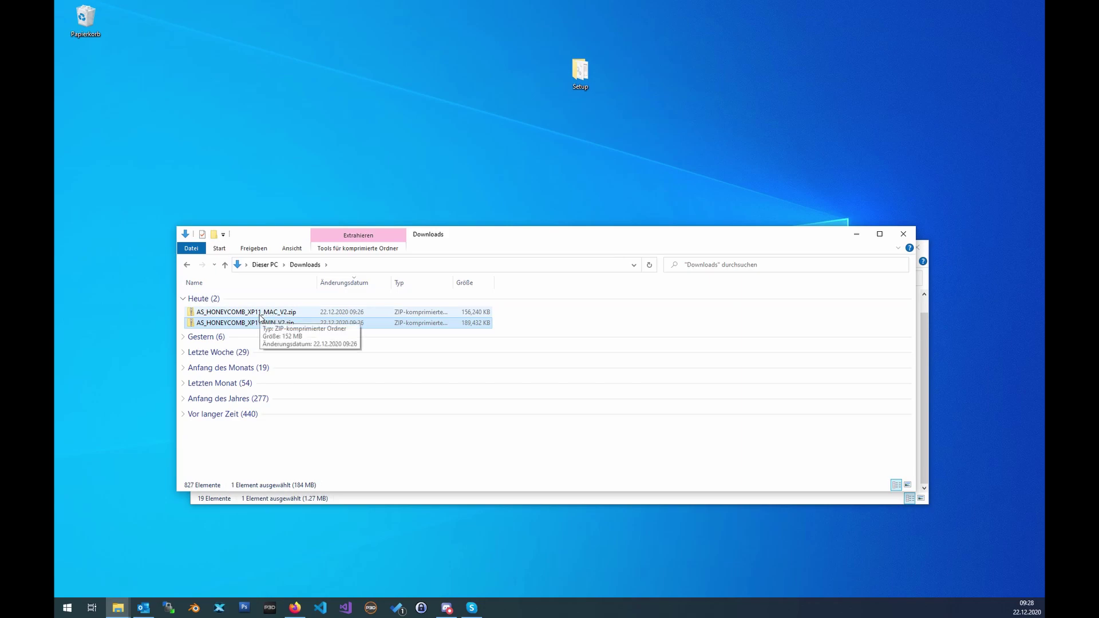
pyautogui.click(258, 313)
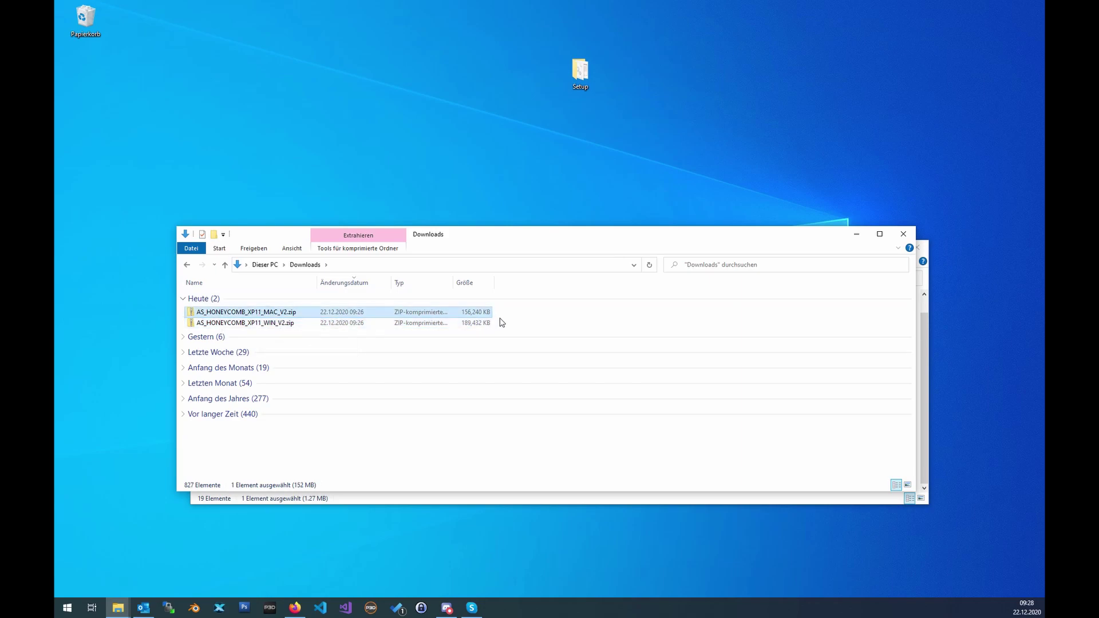
pyautogui.doubleClick(264, 312)
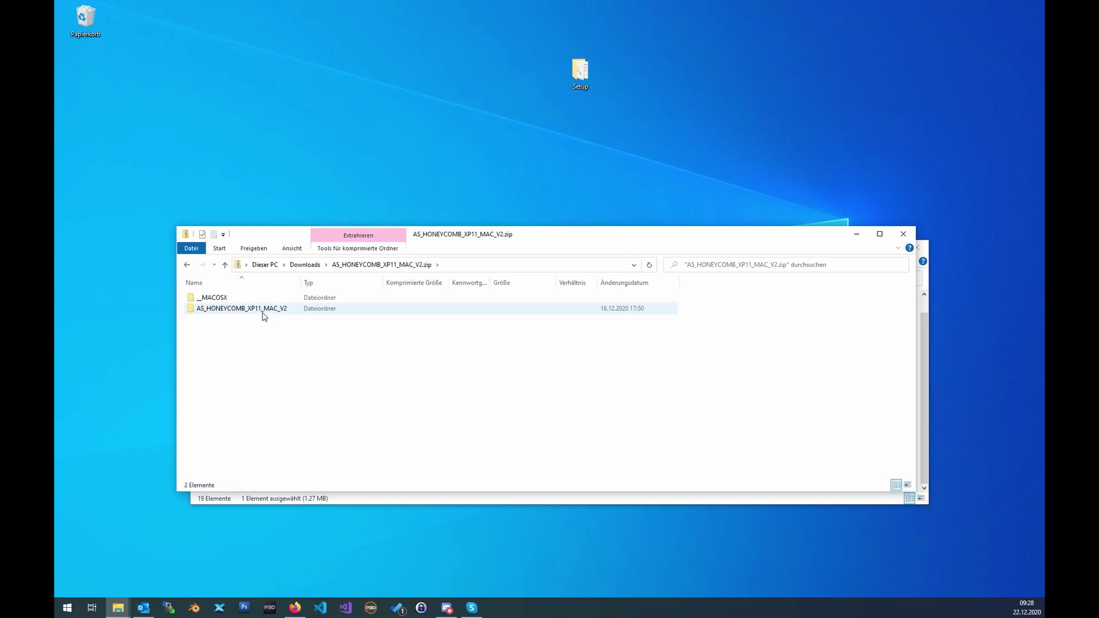
pyautogui.doubleClick(253, 309)
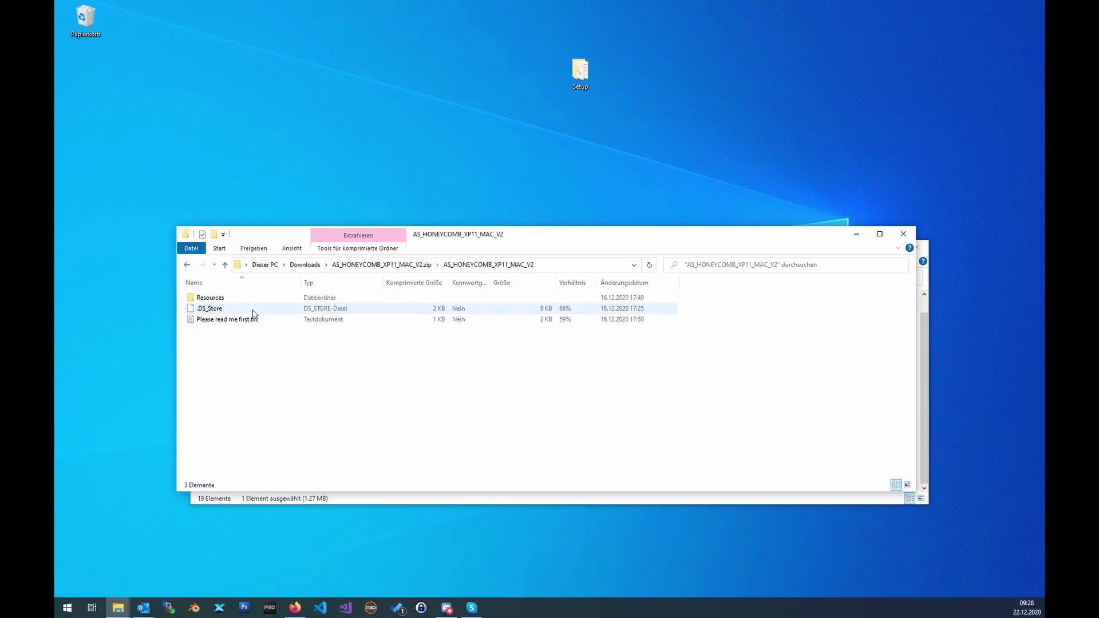
pyautogui.click(187, 265)
pyautogui.moveTo(259, 313); pyautogui.dragTo(454, 118)
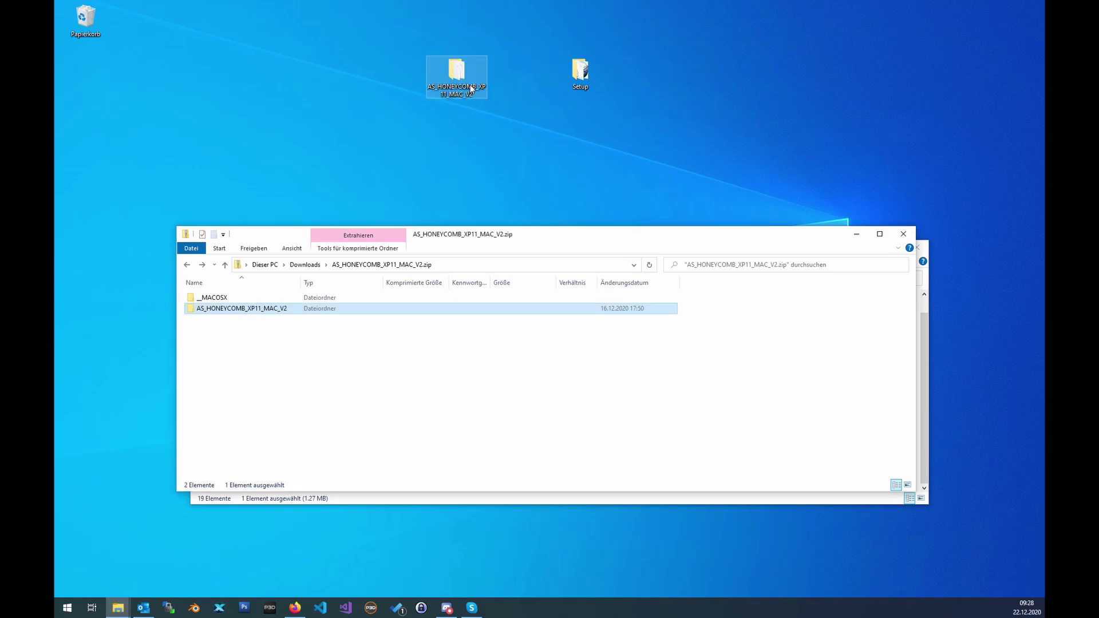
pyautogui.doubleClick(470, 86)
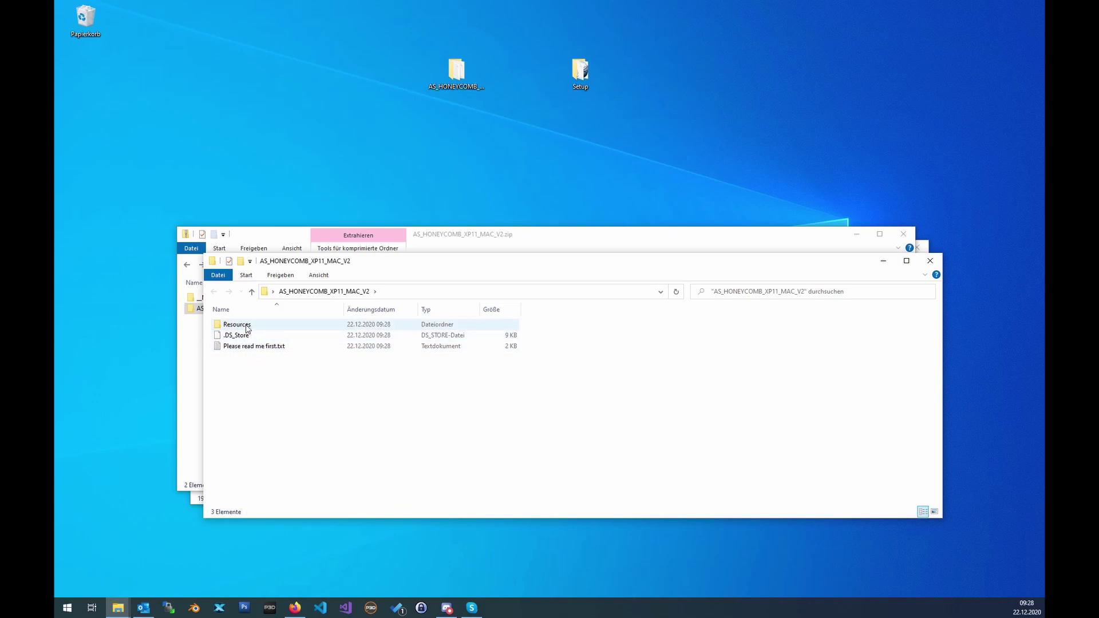
pyautogui.doubleClick(282, 330)
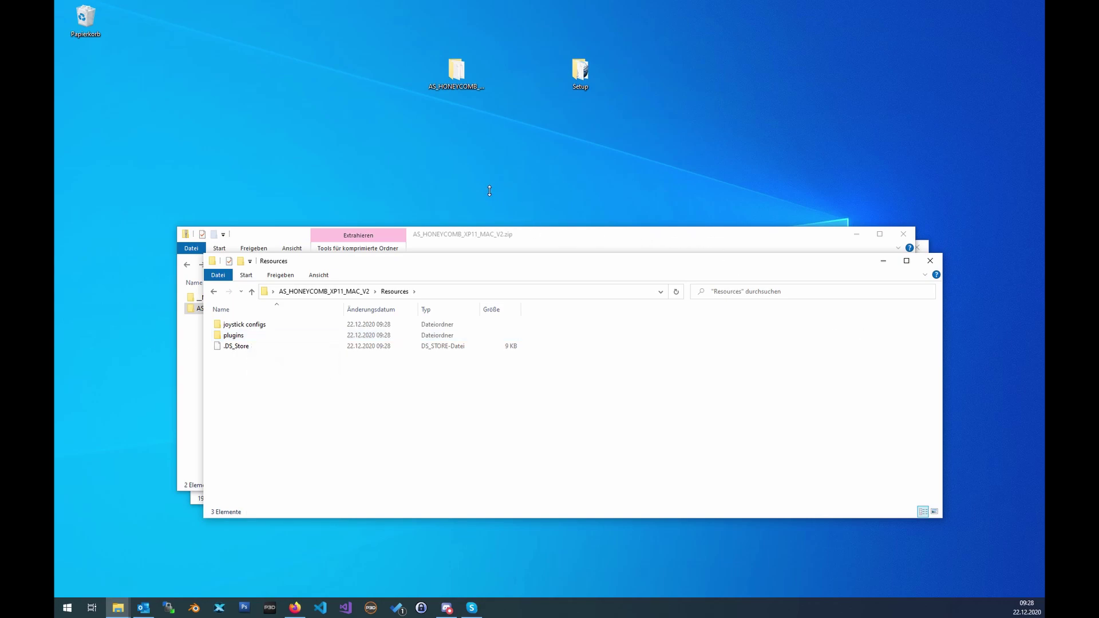
# Step: Enlarge and move the X-Plane 11 window right, browsing its Resources folder and back
pyautogui.click(548, 197)
pyautogui.moveTo(547, 196); pyautogui.dragTo(466, 166)
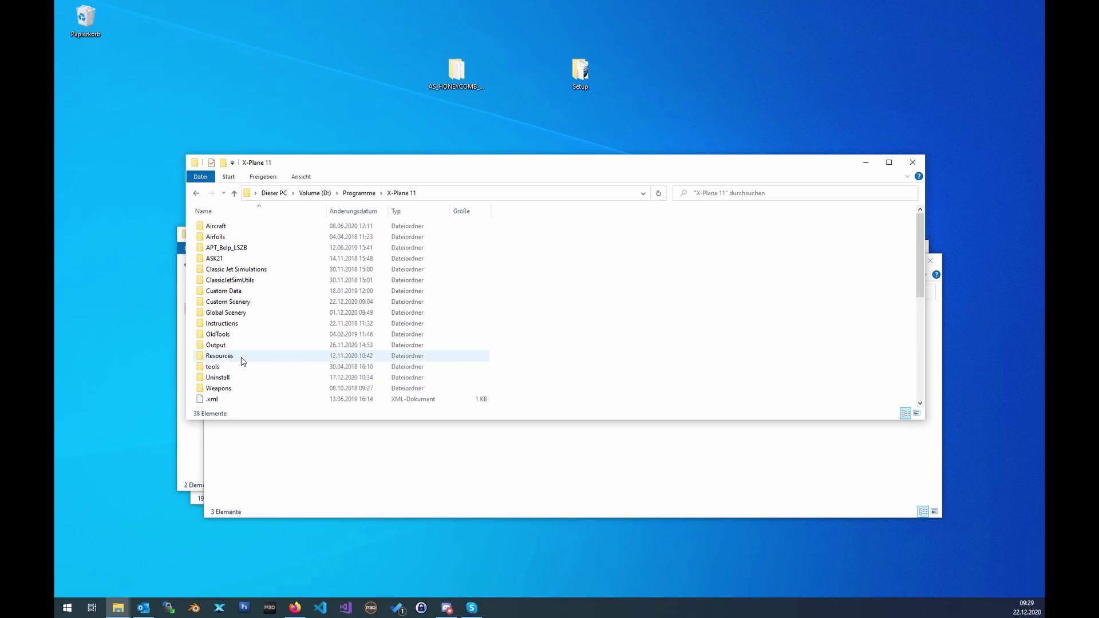
pyautogui.moveTo(316, 155); pyautogui.dragTo(316, 102)
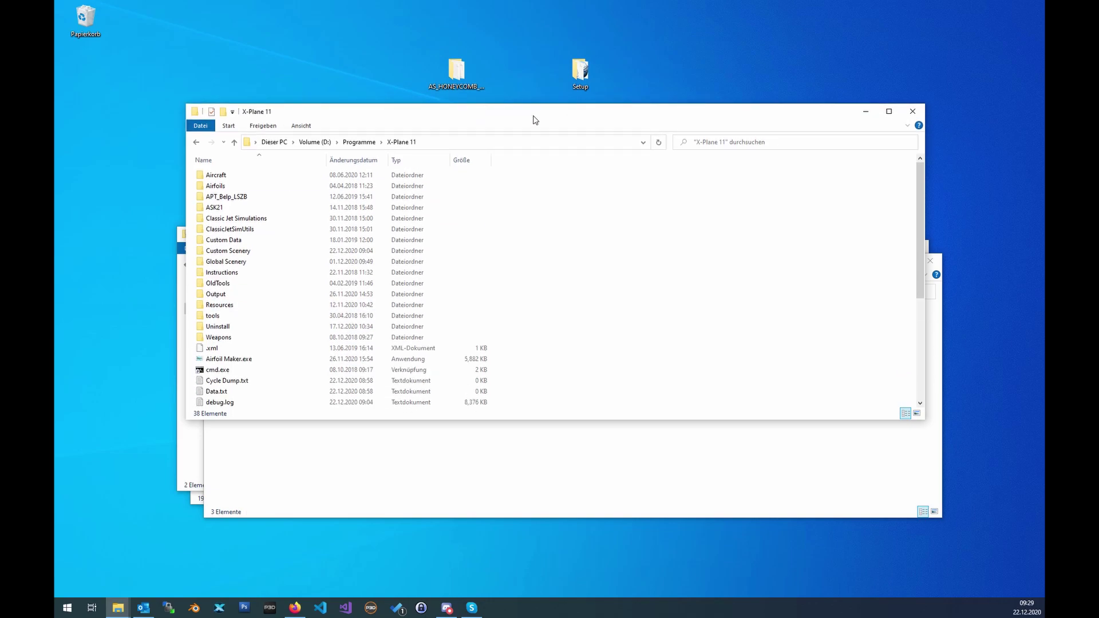
pyautogui.moveTo(535, 115); pyautogui.dragTo(683, 112)
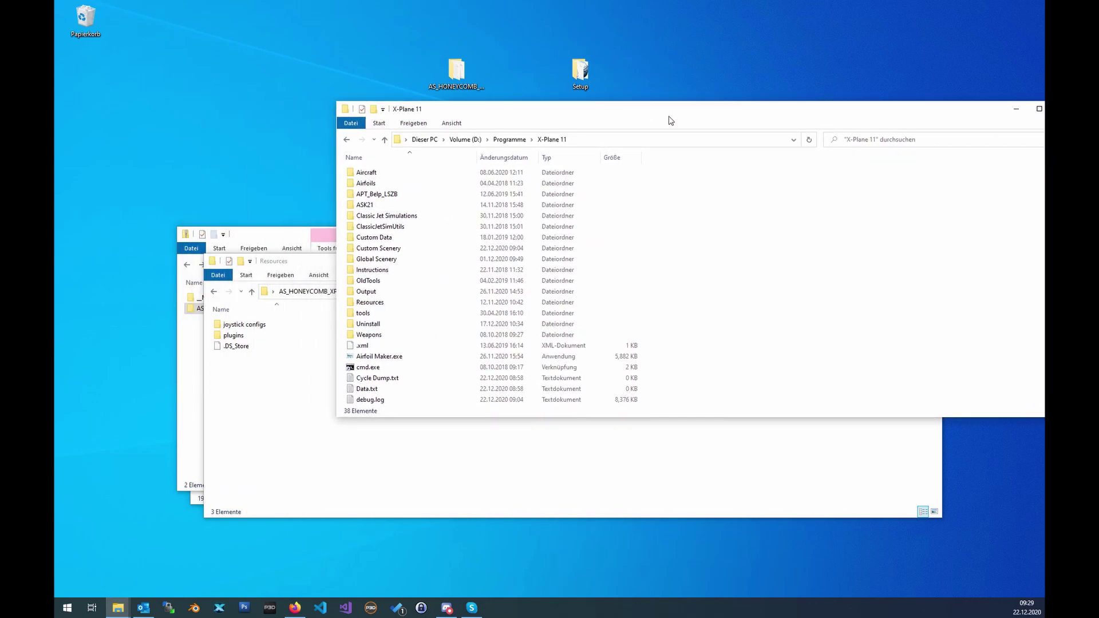
pyautogui.doubleClick(387, 308)
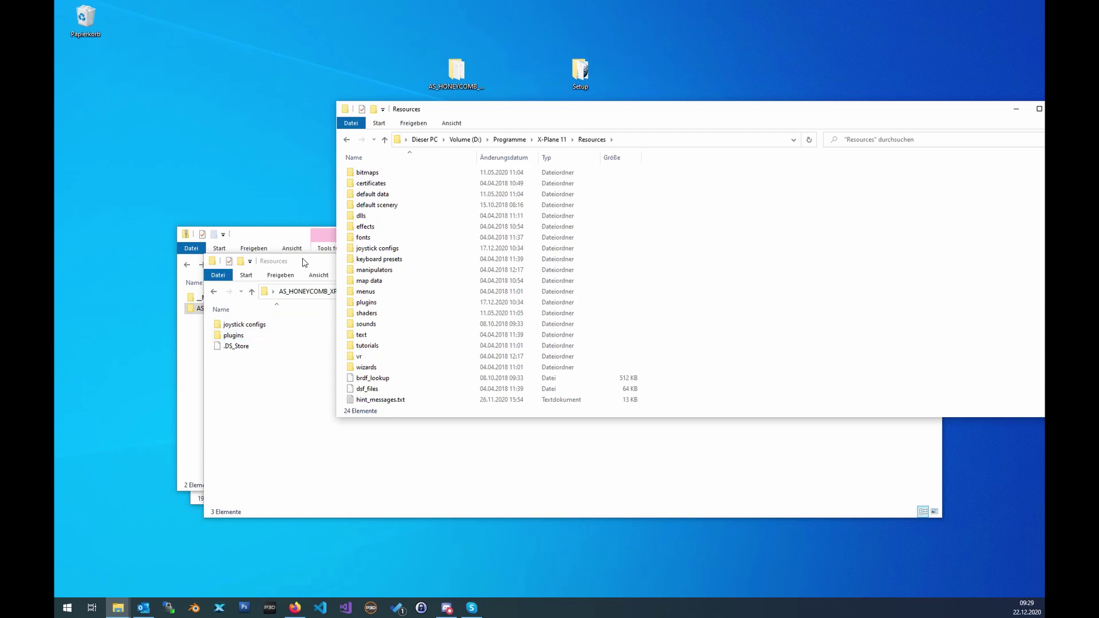
pyautogui.click(547, 144)
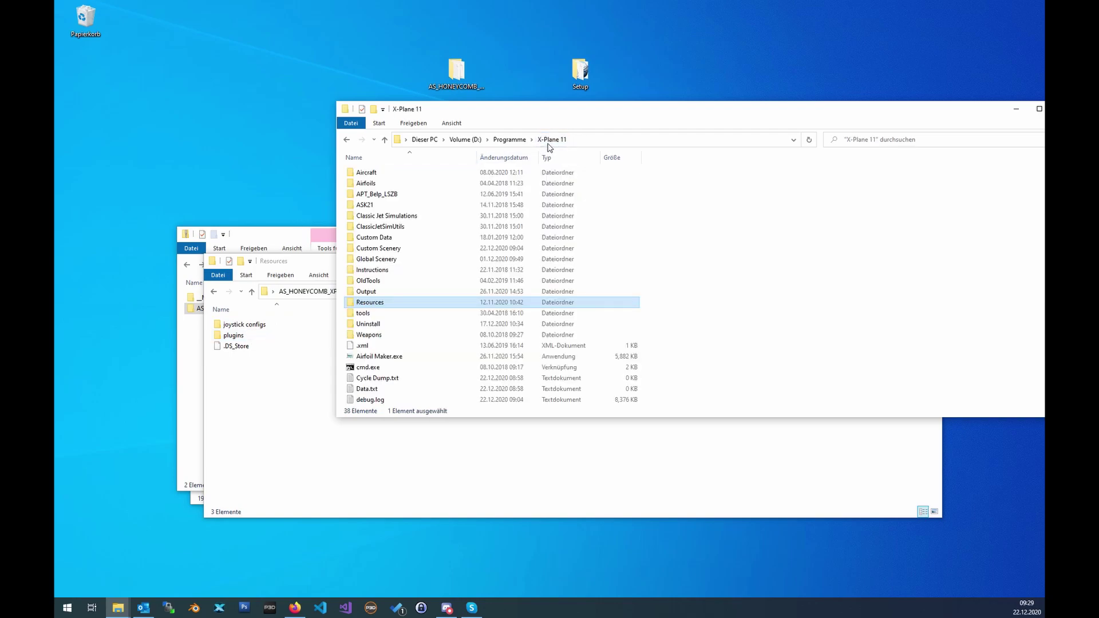
# Step: Take the download window up to AS_HONEYCOMB_XP11_MAC_V2 and move it lower
pyautogui.click(315, 267)
pyautogui.click(359, 291)
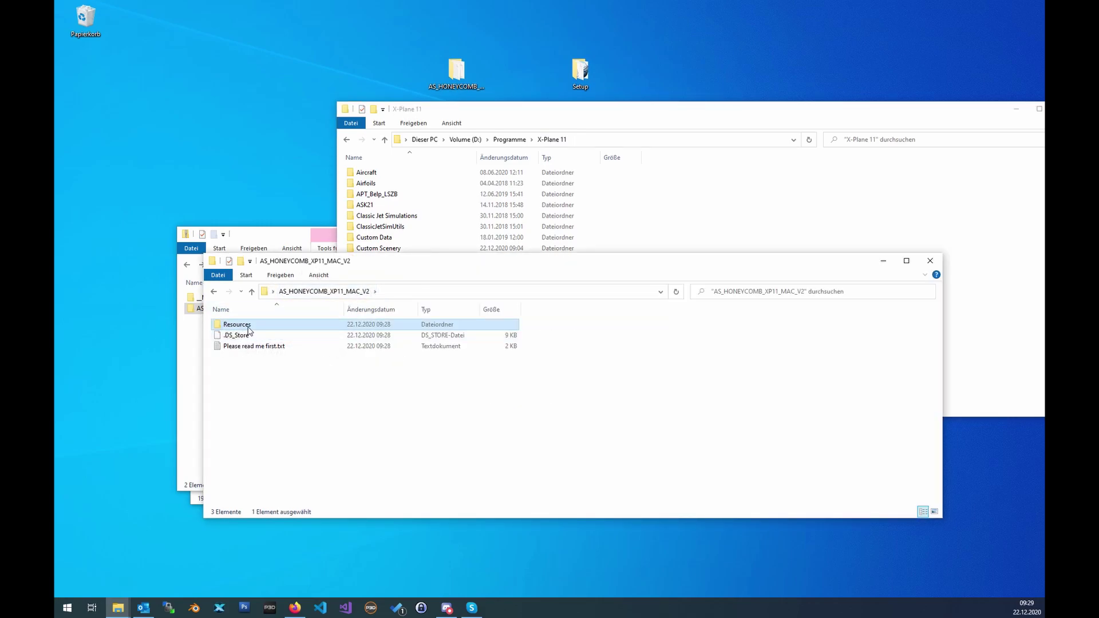
pyautogui.moveTo(393, 260); pyautogui.dragTo(366, 427)
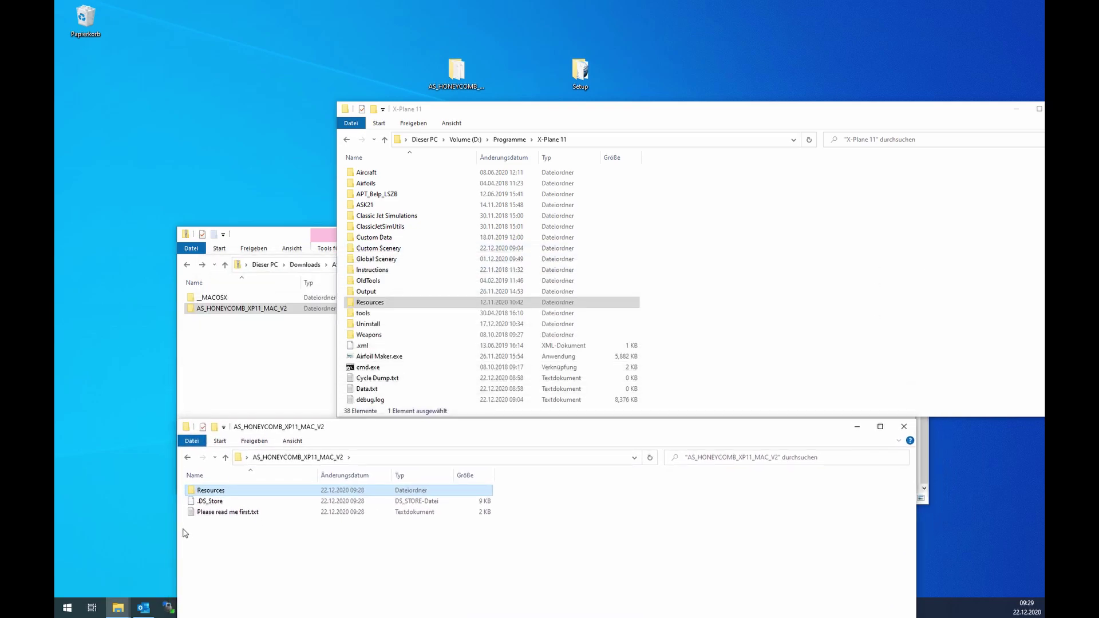
# Step: Copy the downloaded Resources folder into X-Plane 11, replacing existing files, and open the updated Resources
pyautogui.moveTo(206, 491); pyautogui.dragTo(790, 329)
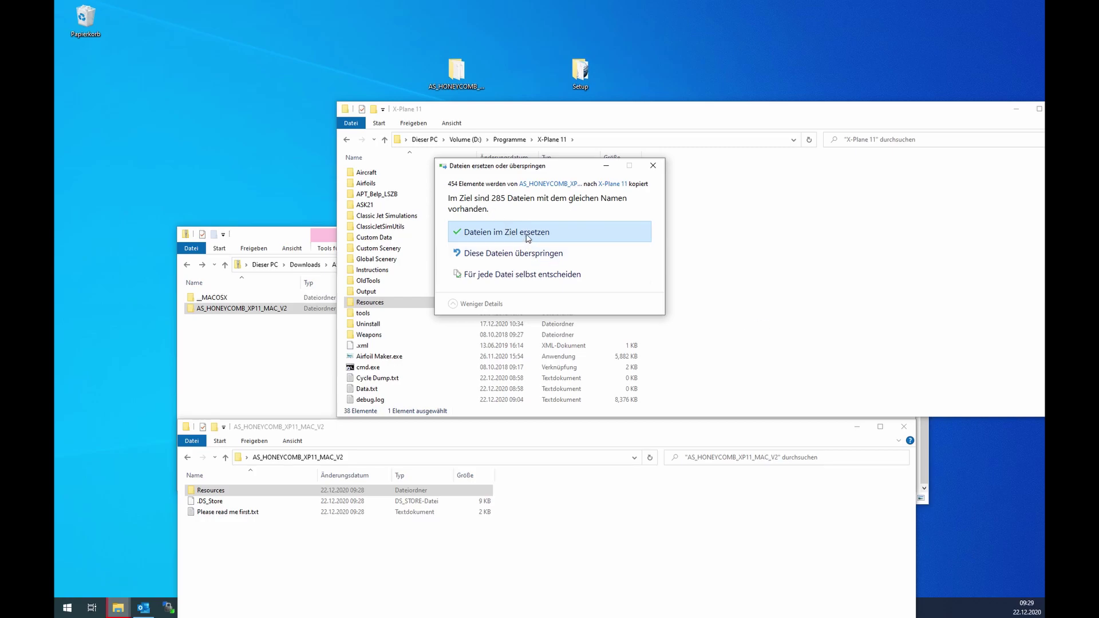
pyautogui.click(527, 239)
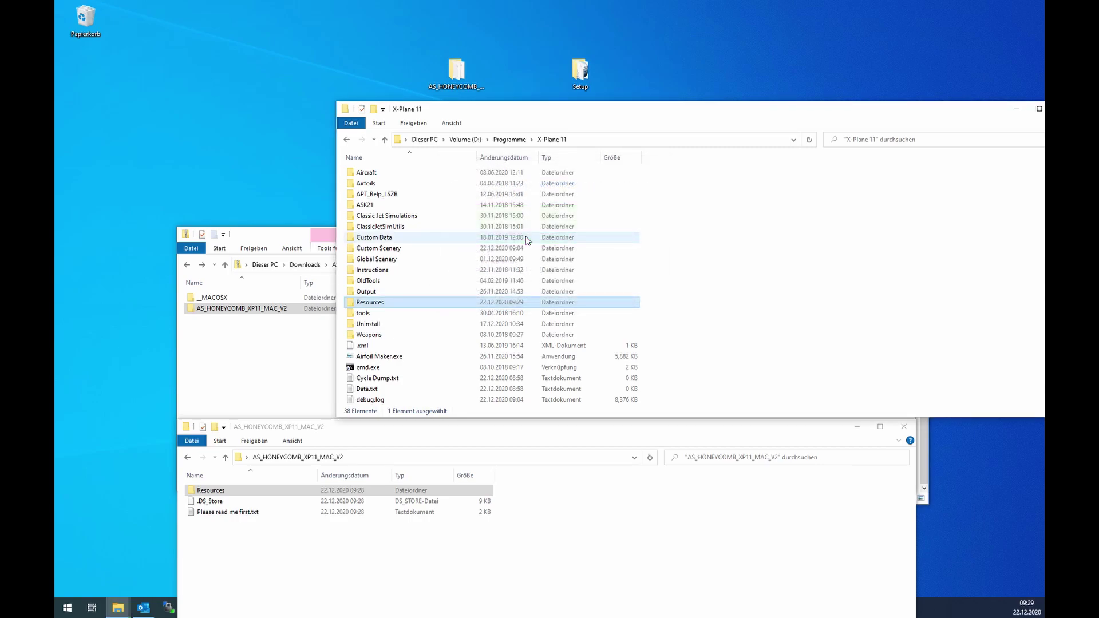
pyautogui.doubleClick(379, 304)
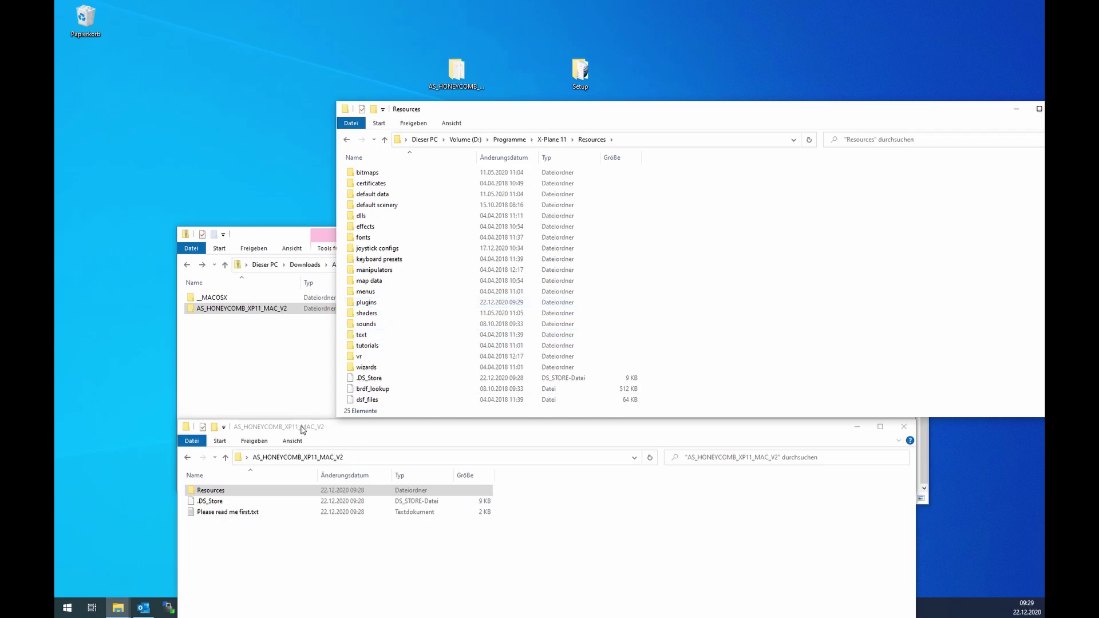
# Step: Open the downloaded Resources and plugins folders, mark the AFC_Bridge plugin, then return
pyautogui.doubleClick(219, 494)
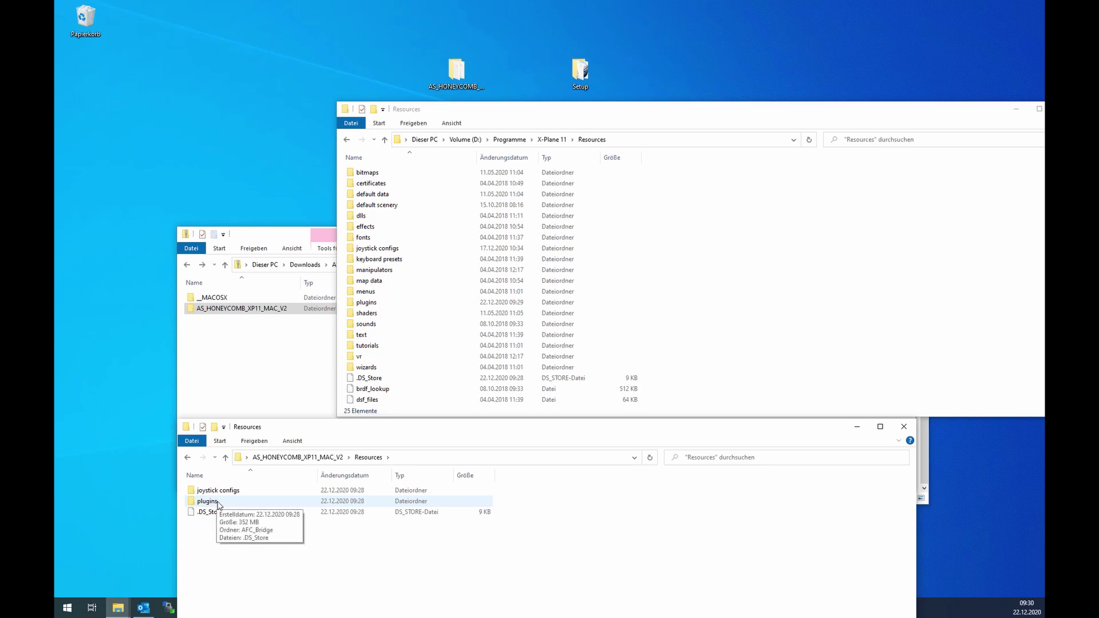
pyautogui.doubleClick(207, 502)
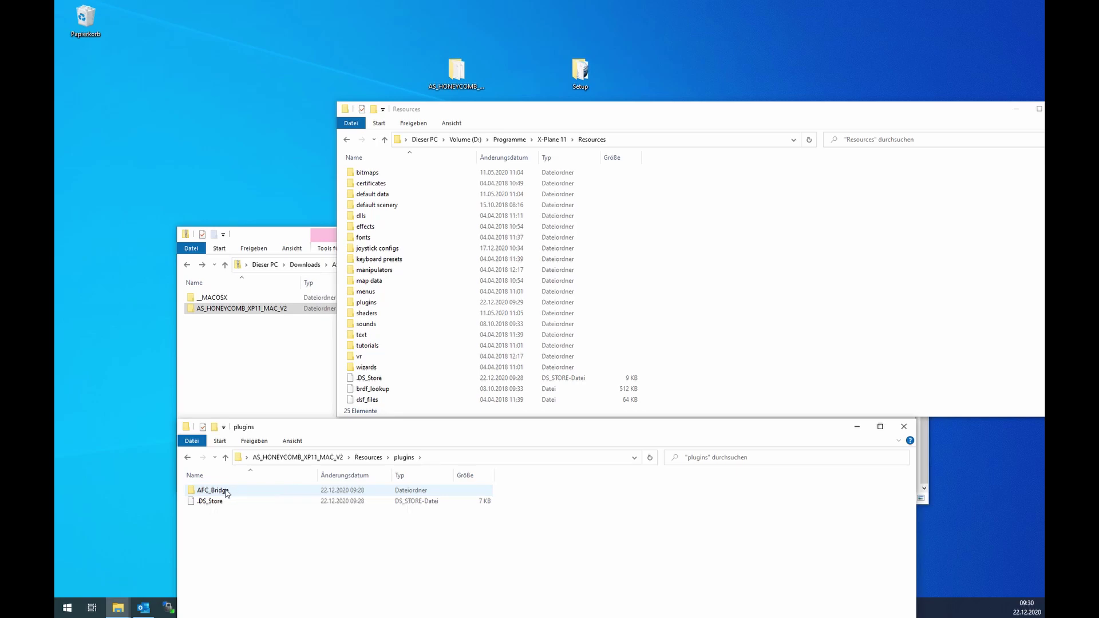
pyautogui.click(227, 492)
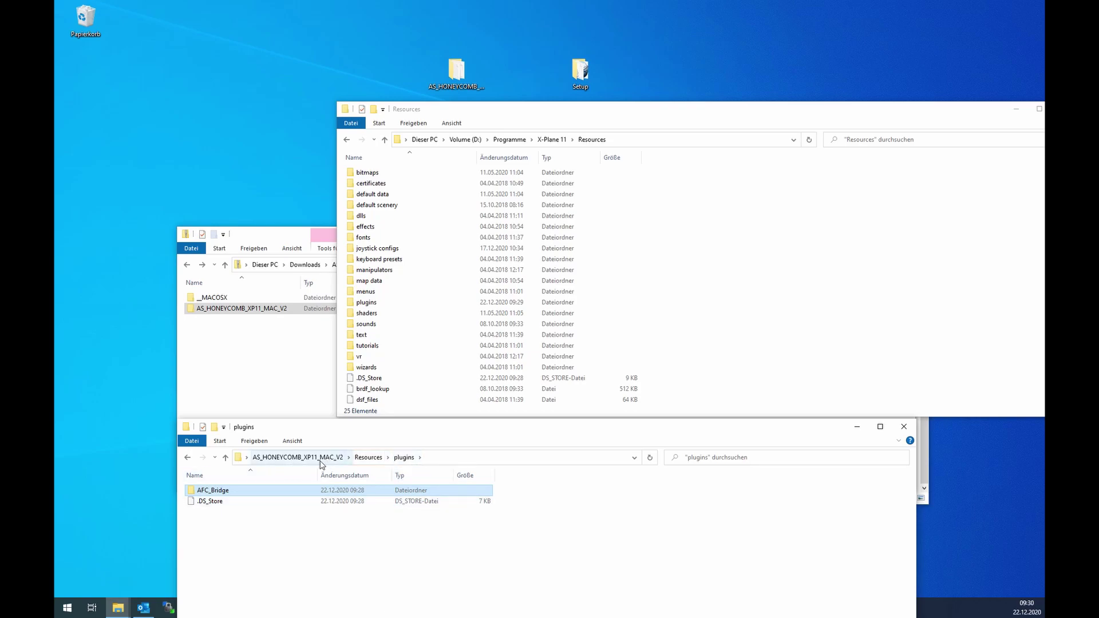
pyautogui.click(369, 457)
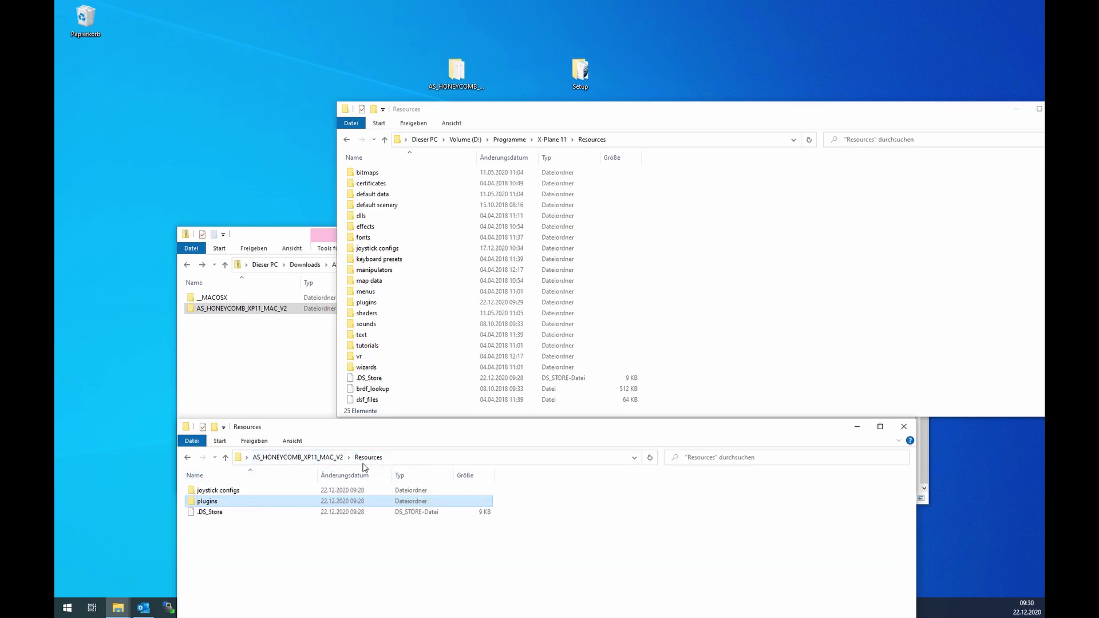
# Step: Open joystick configs and box-select its six Bravo Throttle files
pyautogui.doubleClick(223, 491)
pyautogui.moveTo(601, 549); pyautogui.dragTo(202, 511)
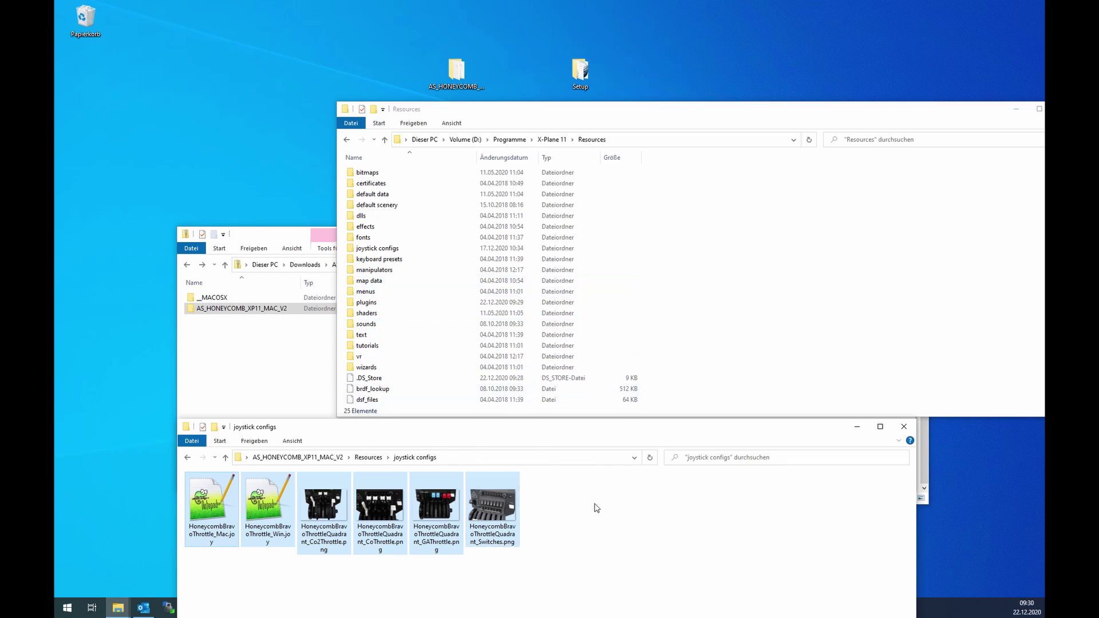
pyautogui.click(597, 479)
# Step: Open plugins\AFC_Bridge, glance into its Docs folder, and return to AFC_Bridge
pyautogui.doubleClick(383, 303)
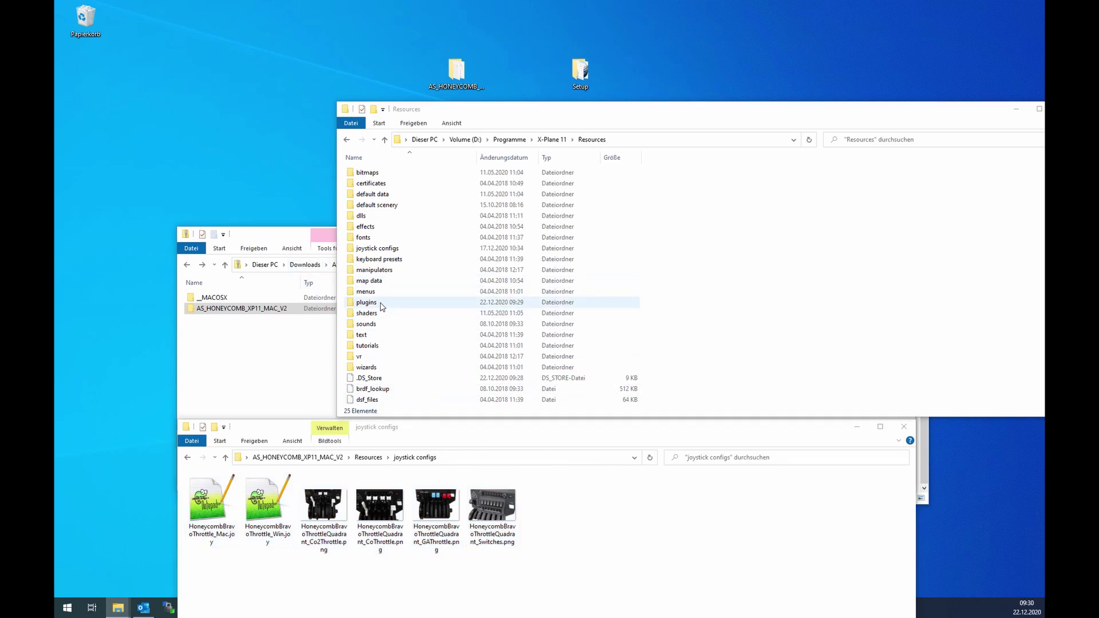
pyautogui.doubleClick(377, 174)
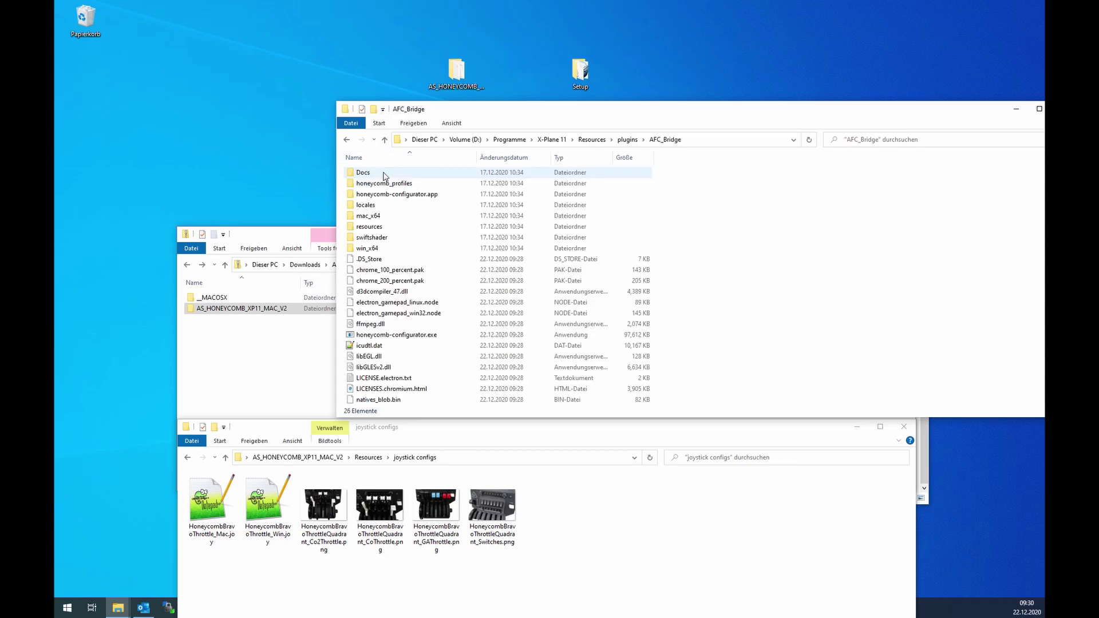
pyautogui.doubleClick(378, 173)
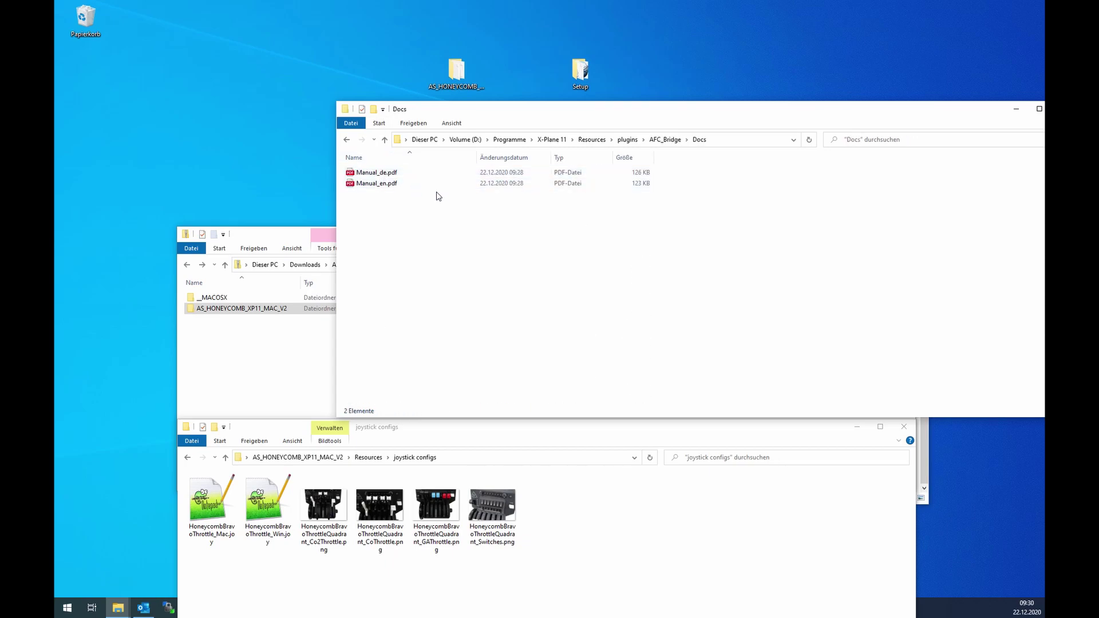
pyautogui.click(666, 140)
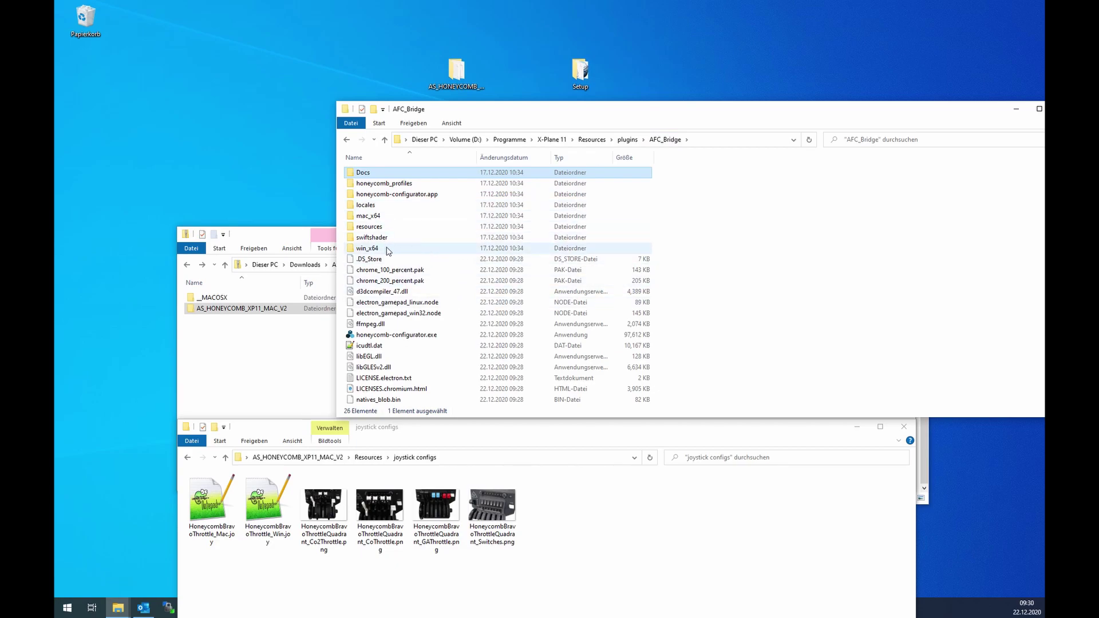
# Step: Select the mac_x64 and win_x64 folders, then select honeycomb-configurator.exe
pyautogui.click(383, 218)
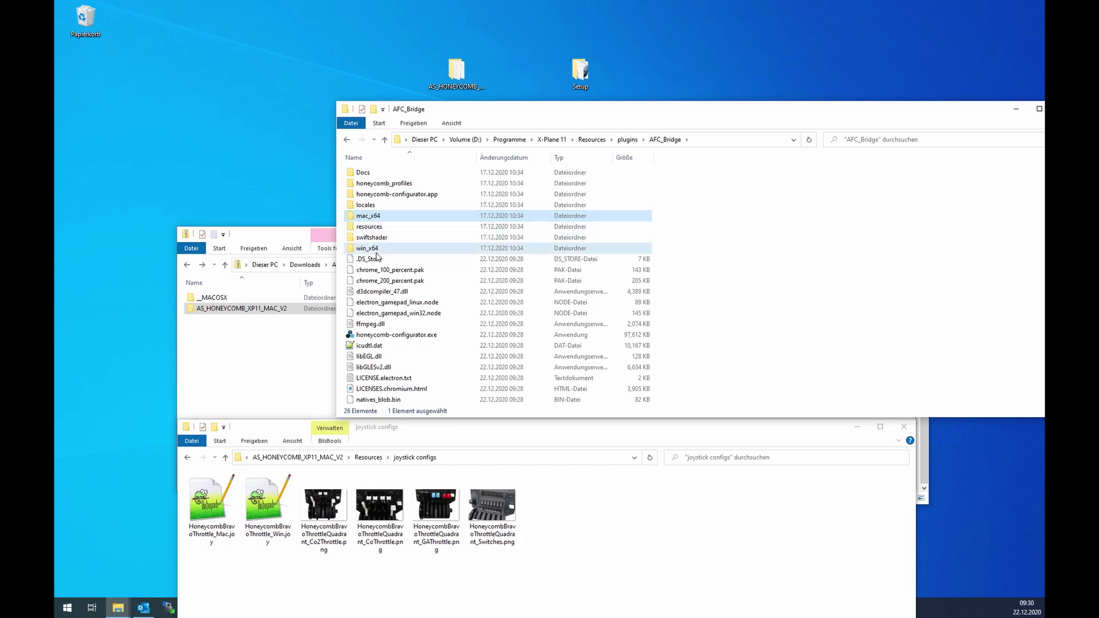
pyautogui.keyDown('ctrl'); pyautogui.click(483, 250); pyautogui.keyUp('ctrl')
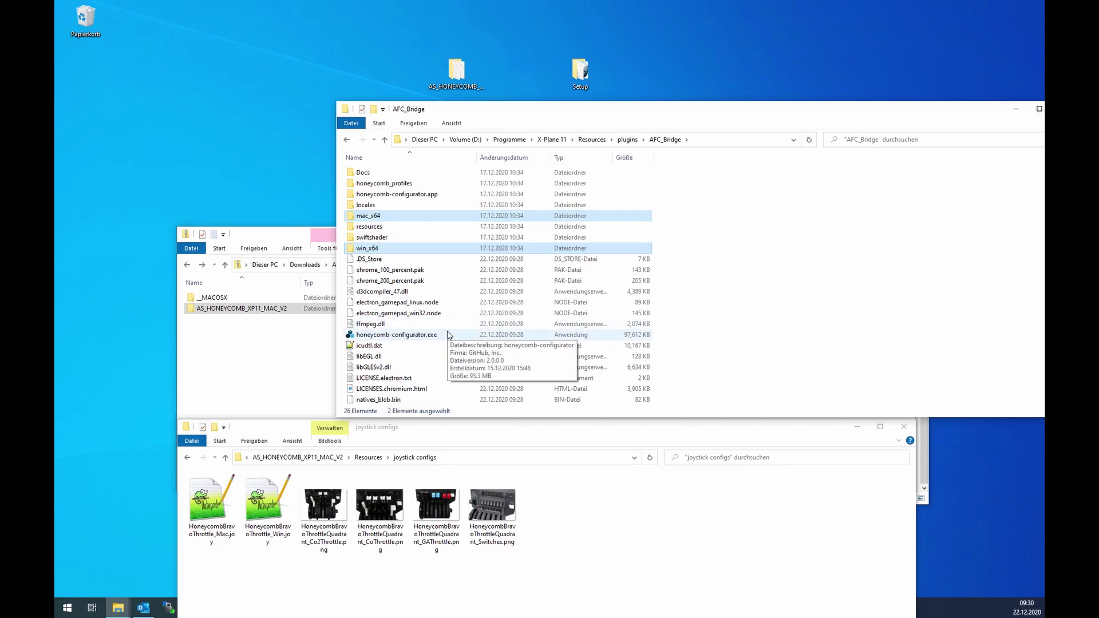
pyautogui.click(435, 337)
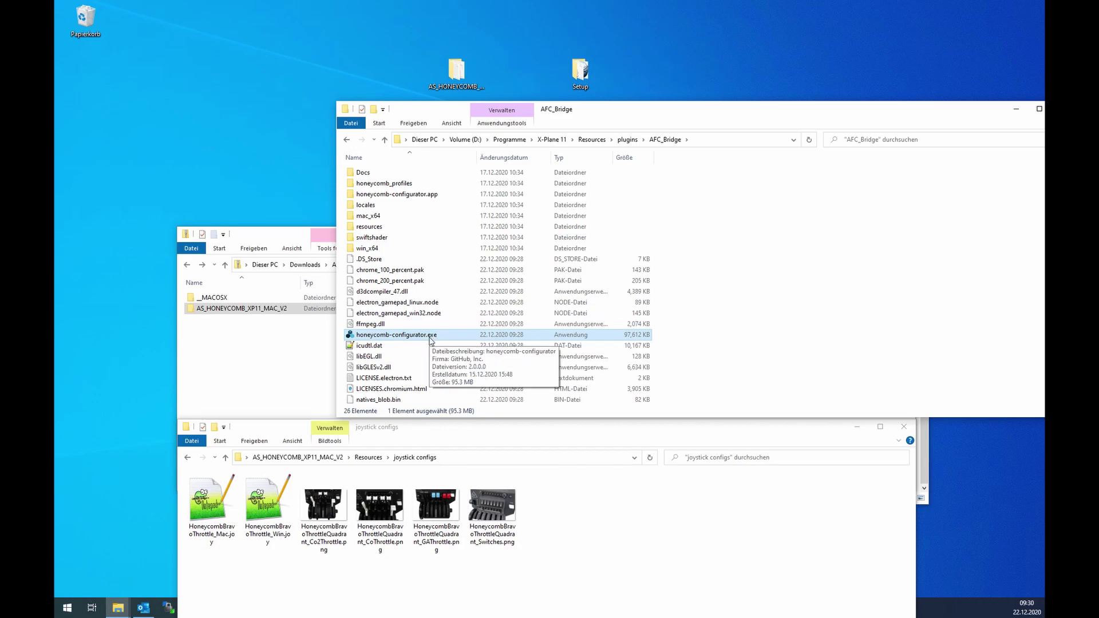
pyautogui.scroll(-1, 432, 341)
pyautogui.scroll(1, 659, 332)
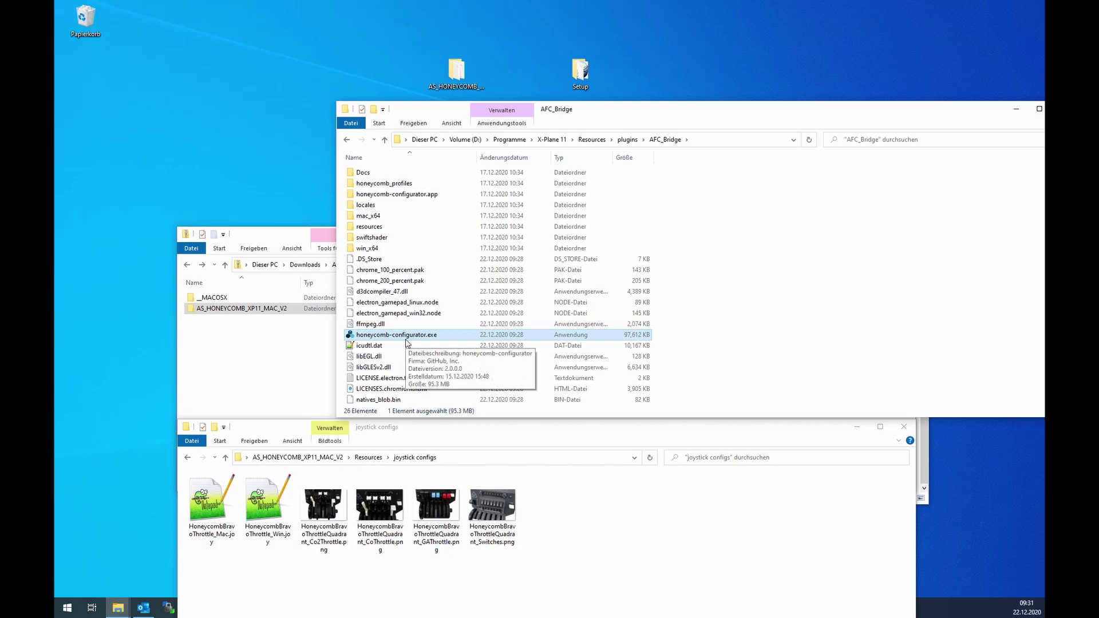
# Step: Launch honeycomb-configurator.exe and let it past SmartScreen via 'Trotzdem ausführen'
pyautogui.doubleClick(407, 336)
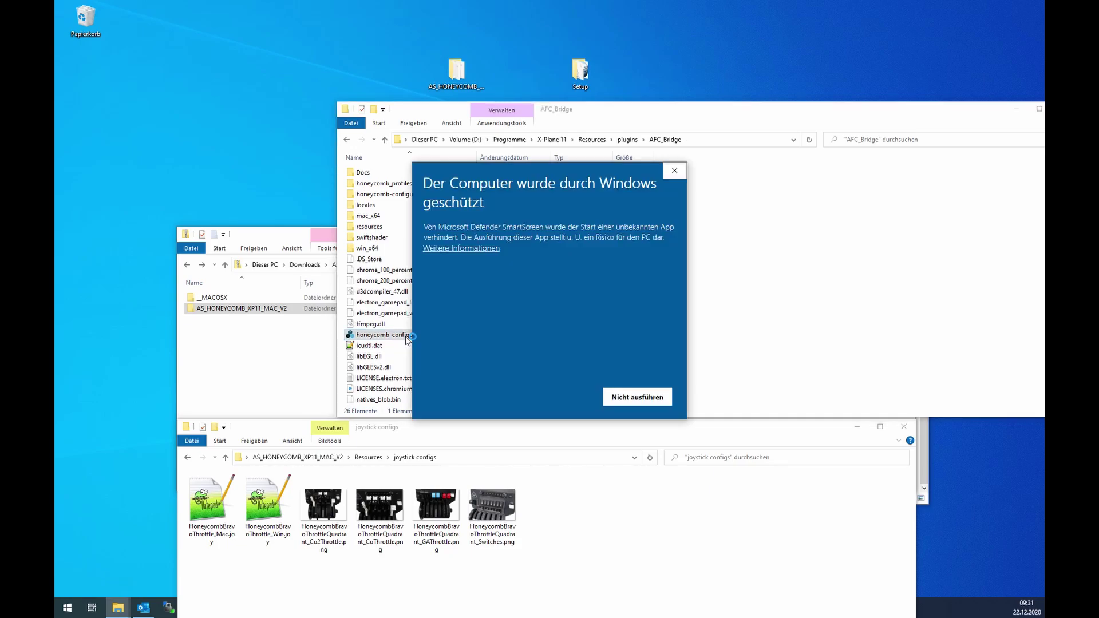
pyautogui.click(461, 248)
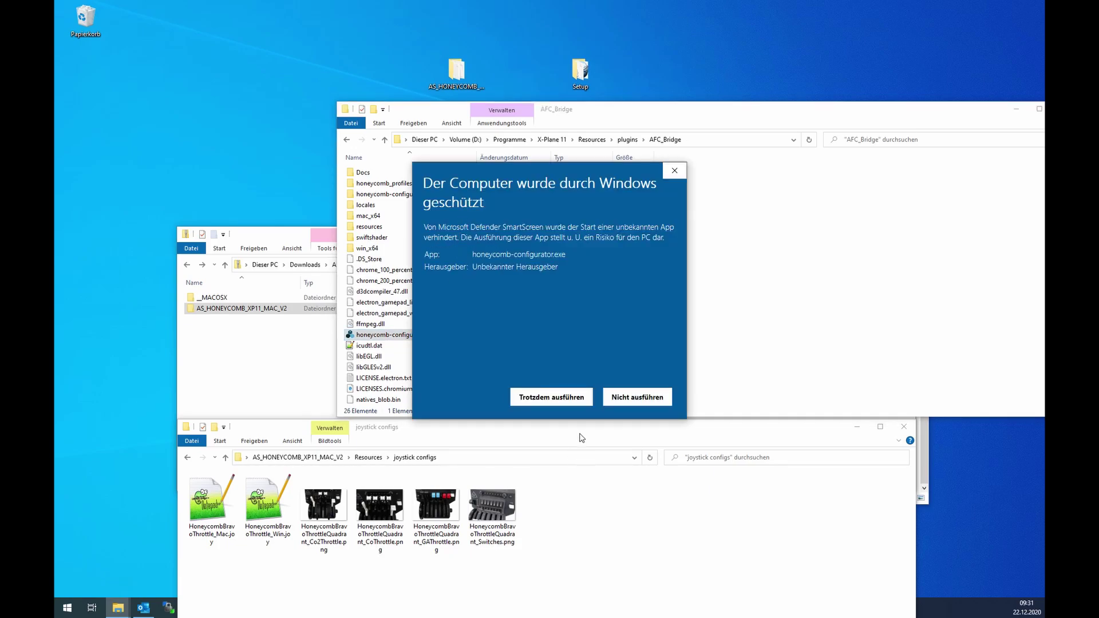
pyautogui.click(551, 398)
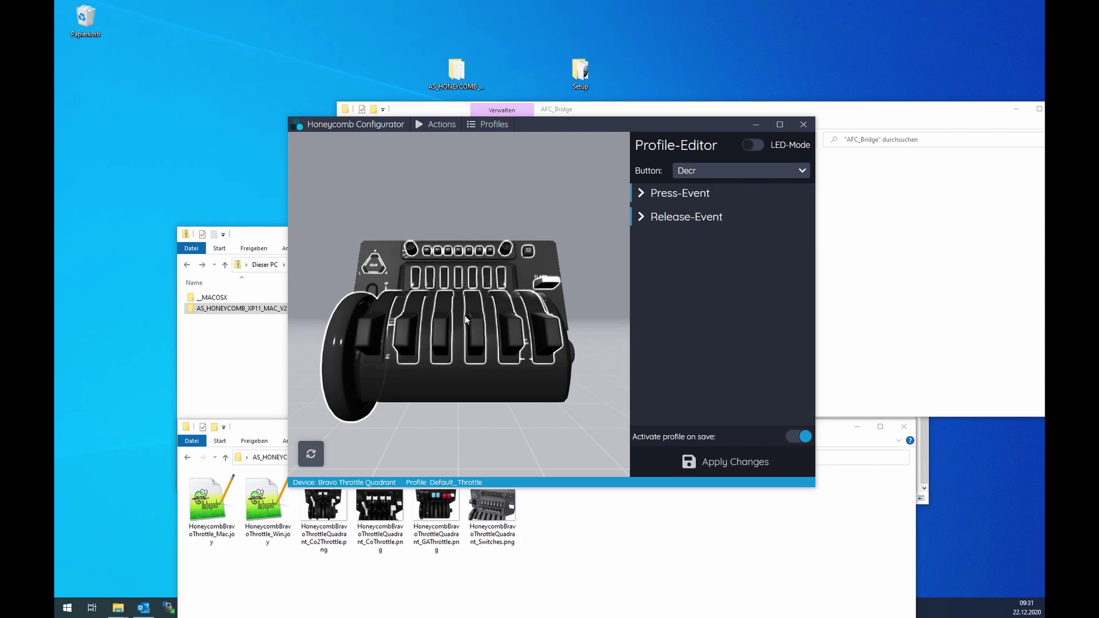
# Step: Orbit the Bravo Throttle Quadrant and check the gear lever's and HDG switch's button mappings
pyautogui.moveTo(460, 310); pyautogui.dragTo(431, 335)
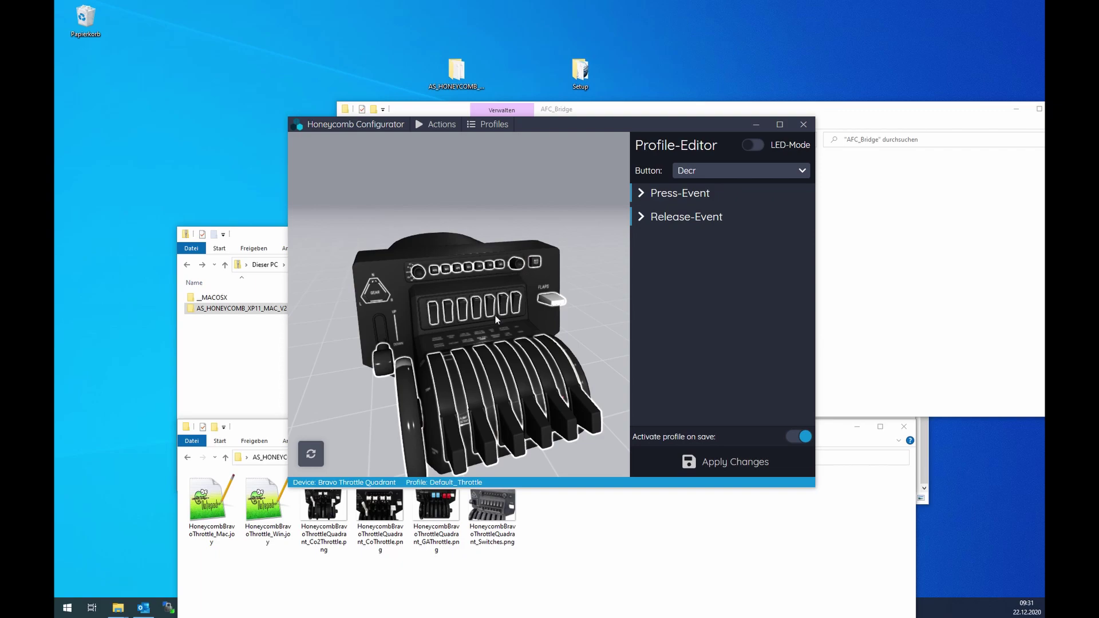
pyautogui.click(385, 364)
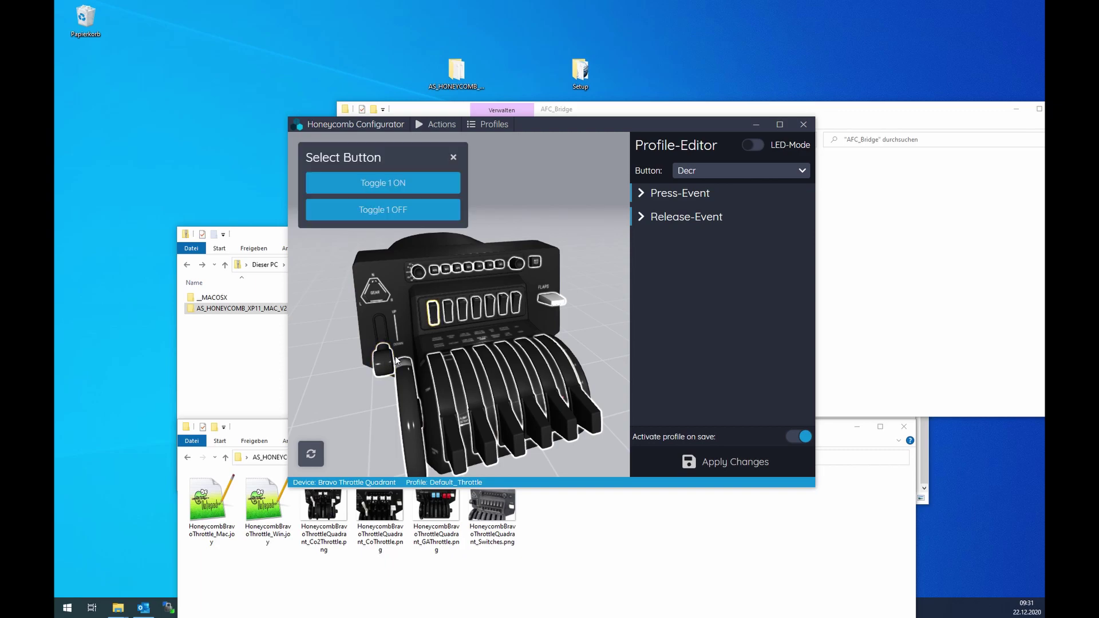
pyautogui.click(437, 272)
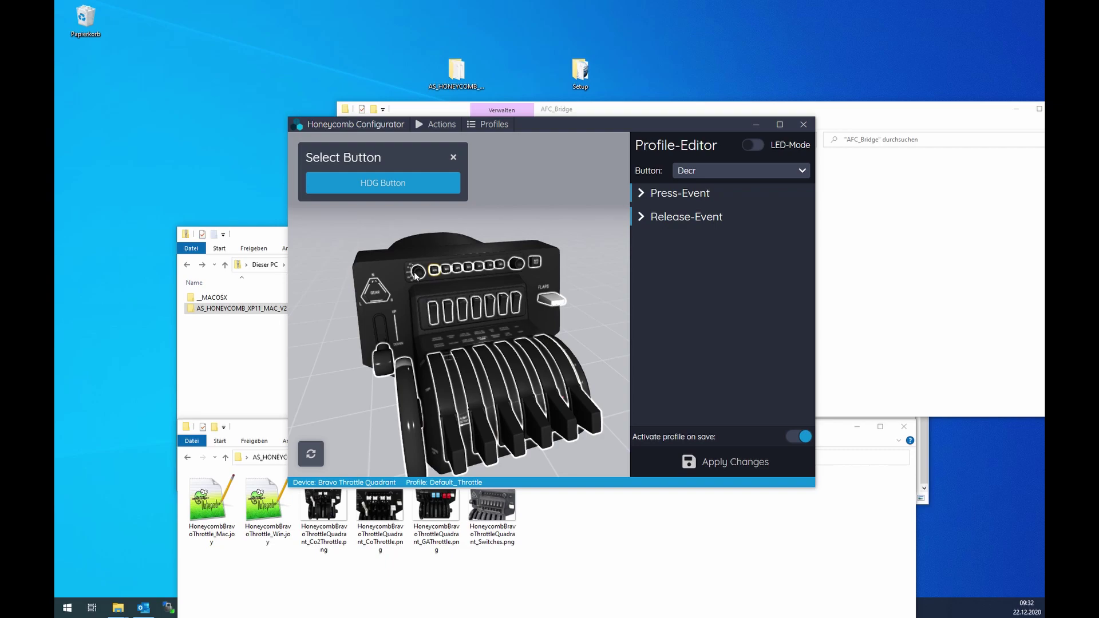
# Step: Tilt the model and inspect the selector knob's IAS, CRS, HDG, VS and ALT options
pyautogui.scroll(3, 414, 275)
pyautogui.moveTo(390, 304); pyautogui.dragTo(400, 320)
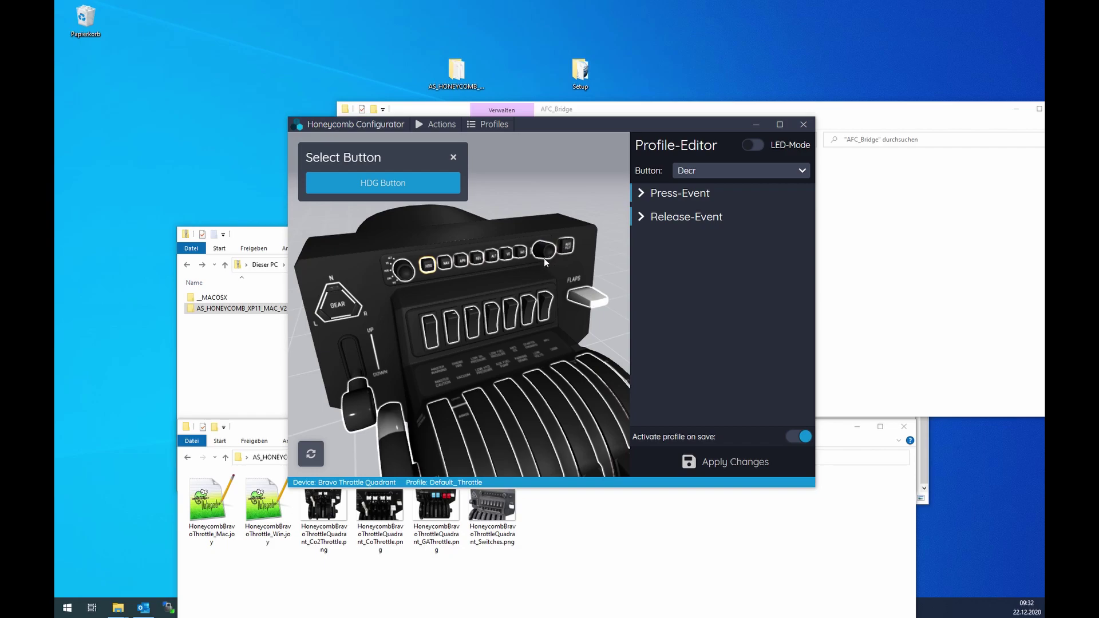
pyautogui.click(403, 273)
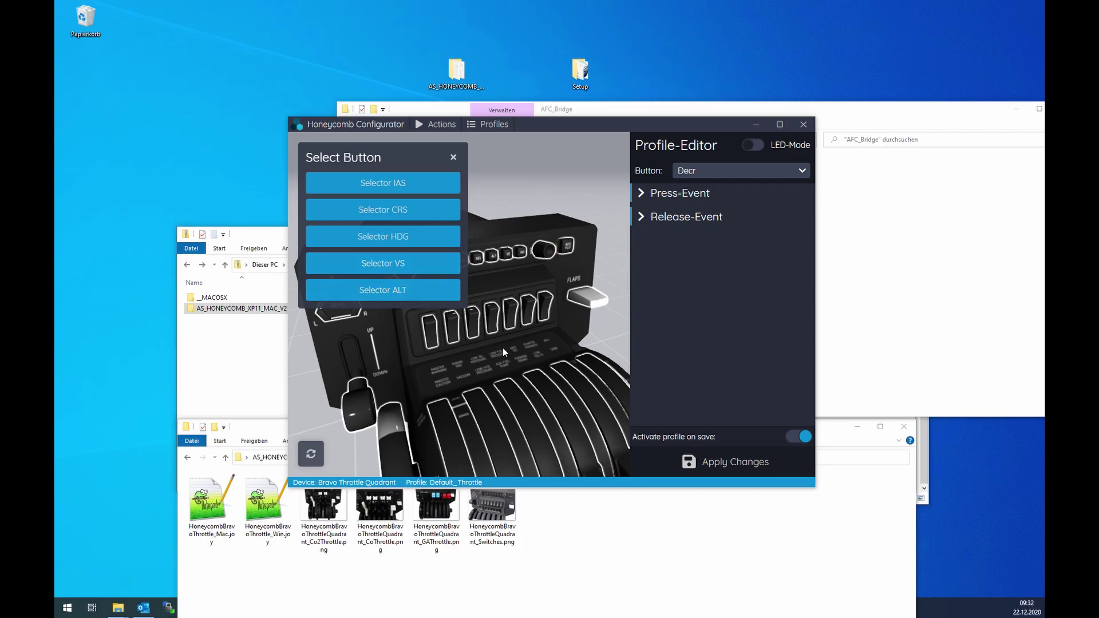
pyautogui.scroll(-2, 554, 288)
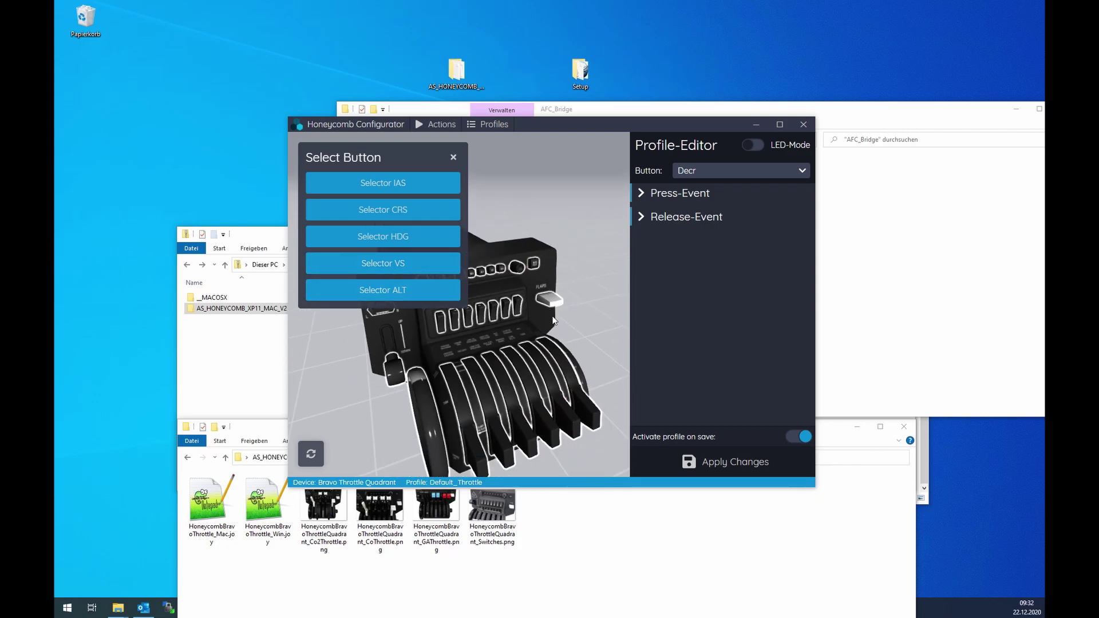